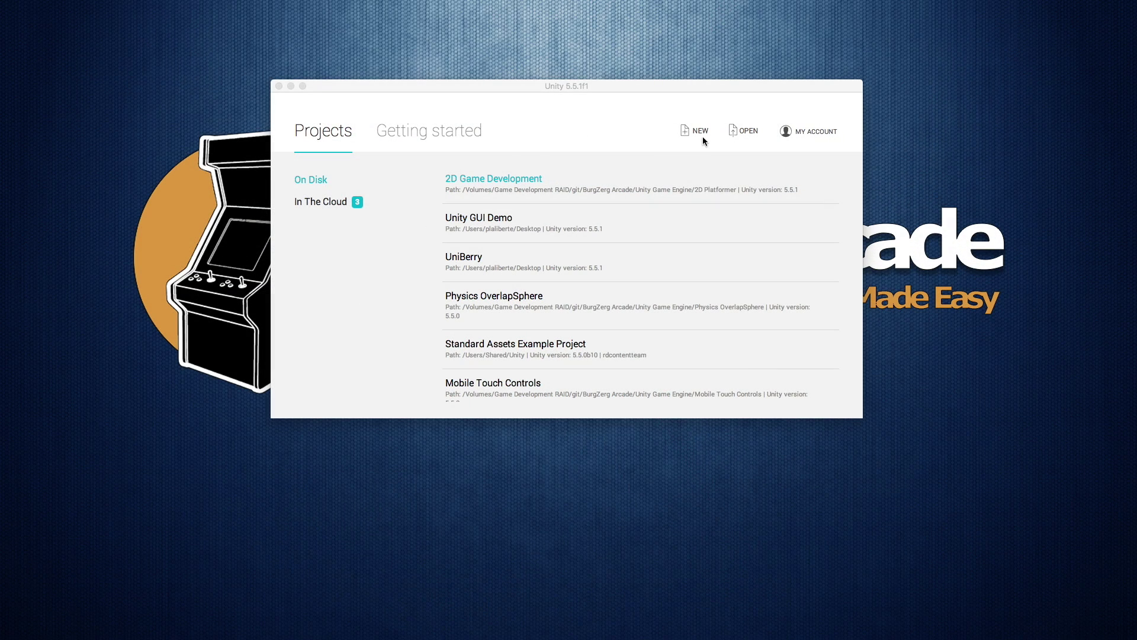
Step: Create a new 3D project named 'GearVR Demo' in the Desktop location
{"action": "left_click", "coordinate": [702, 135]}
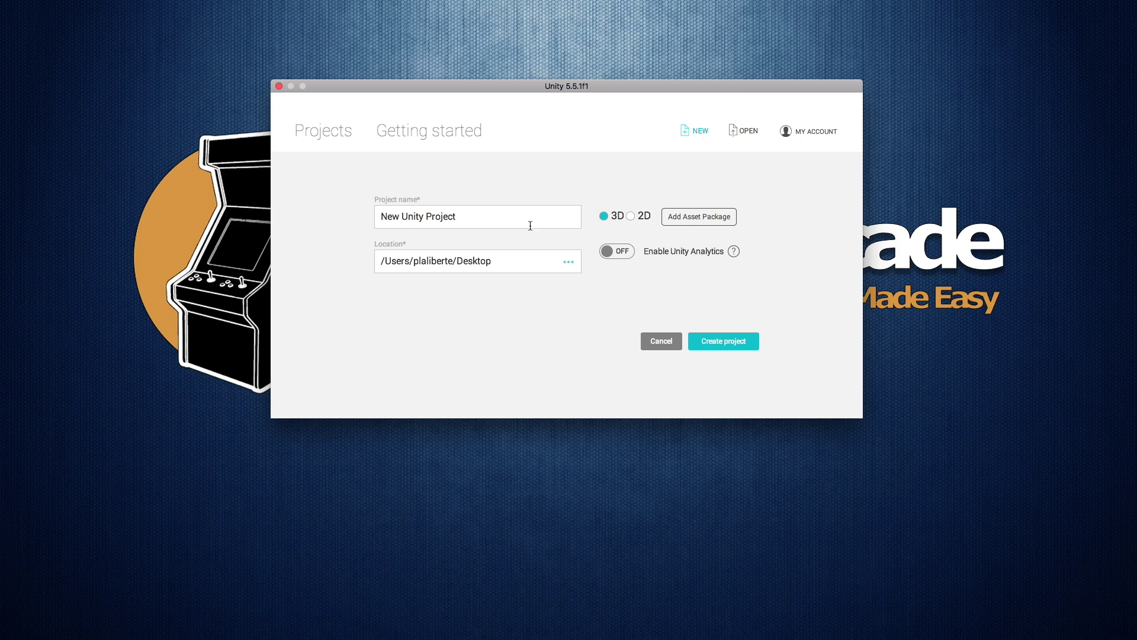
{"action": "left_click_drag", "start_coordinate": [530, 225], "coordinate": [373, 204]}
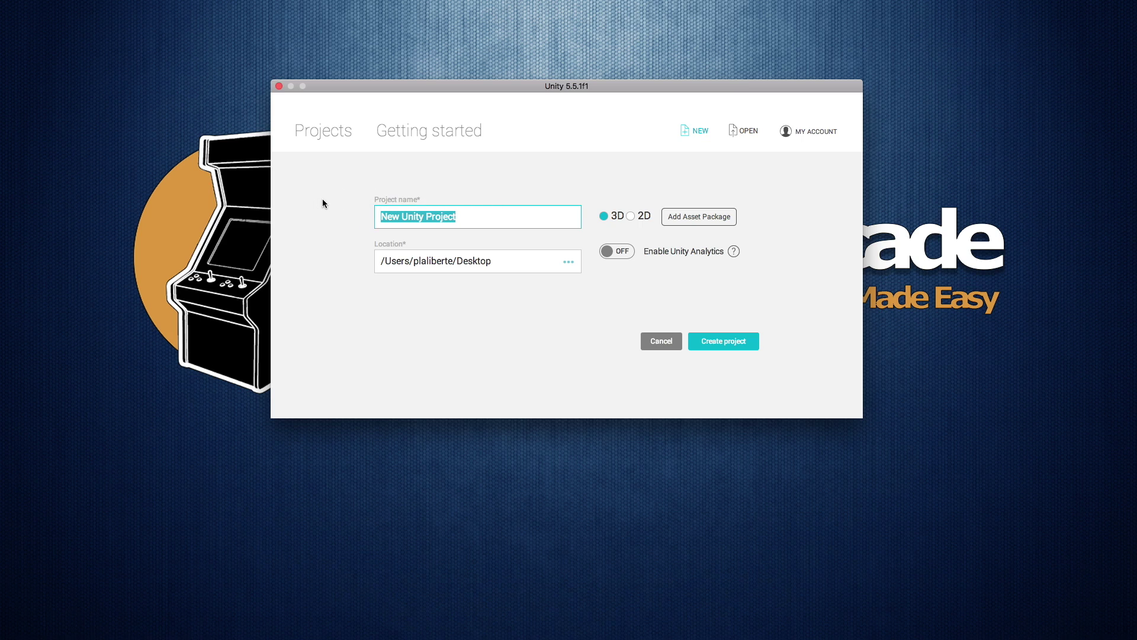
{"action": "type", "text": "Gea"}
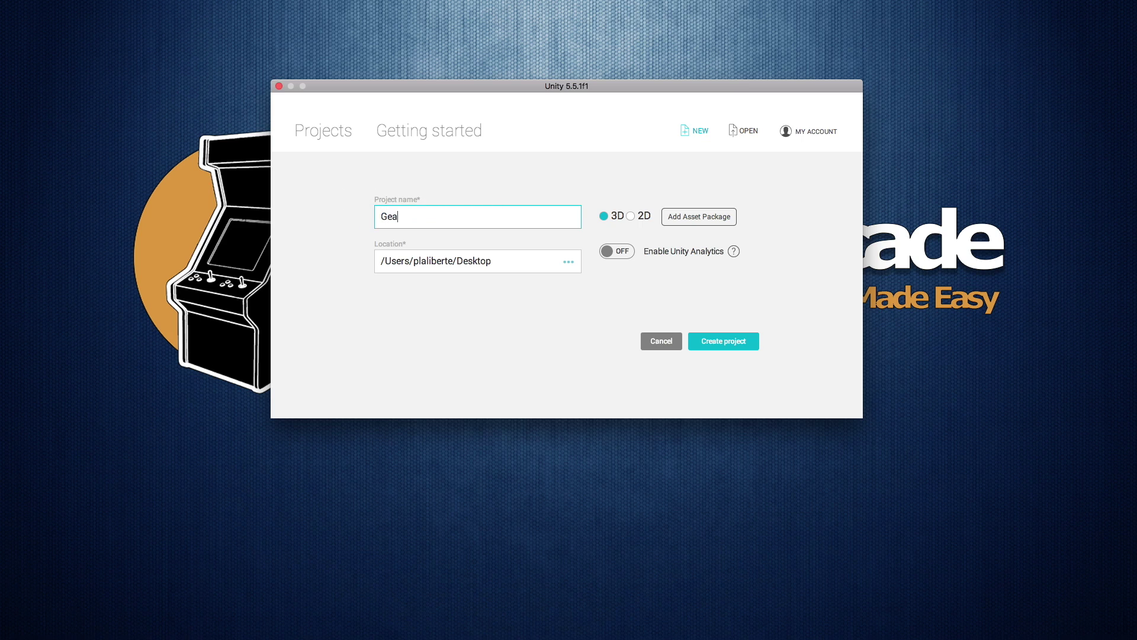
{"action": "type", "text": "rVR Demo"}
{"action": "left_click", "coordinate": [722, 345]}
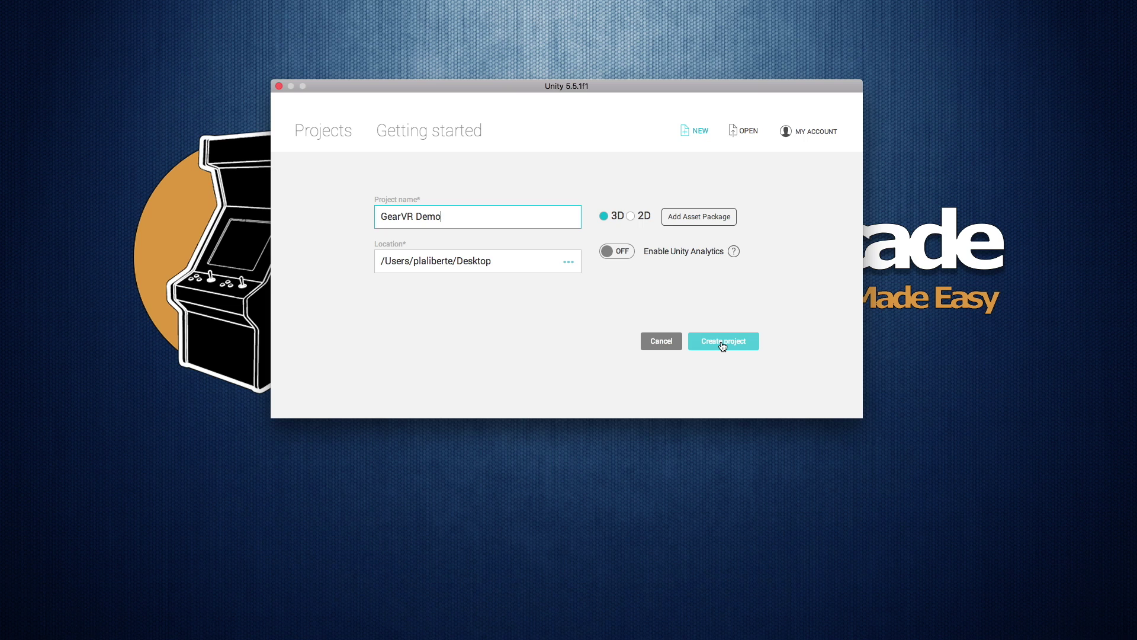
{"action": "left_click", "coordinate": [723, 345]}
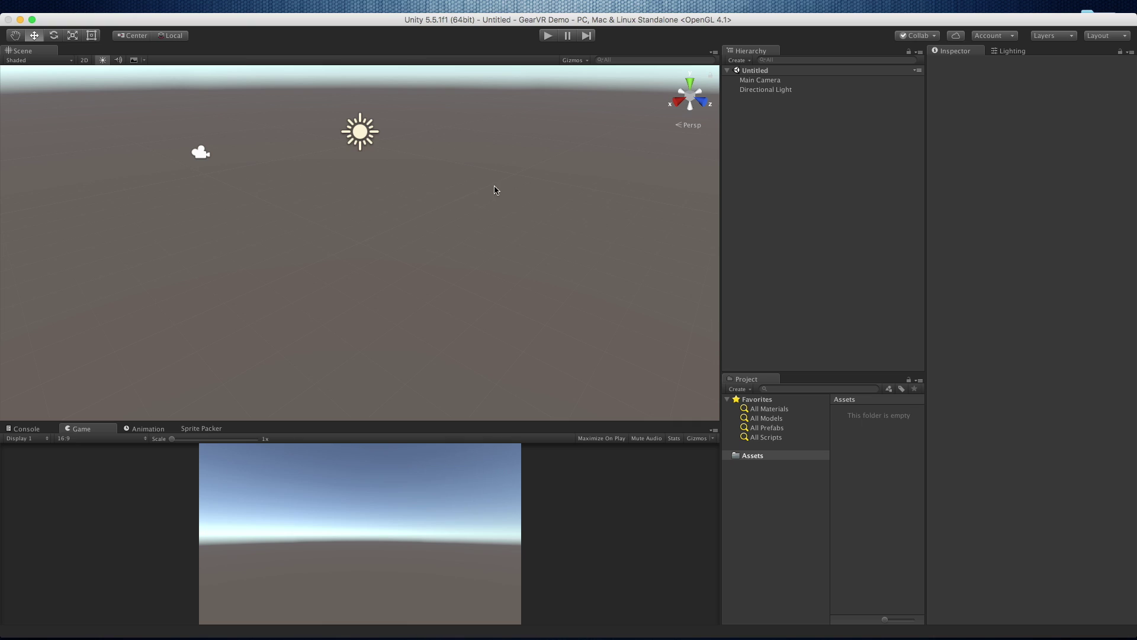
Step: In Build Settings, switch the platform to Android and choose ASTC texture compression
{"action": "mouse_move", "coordinate": [157, 4]}
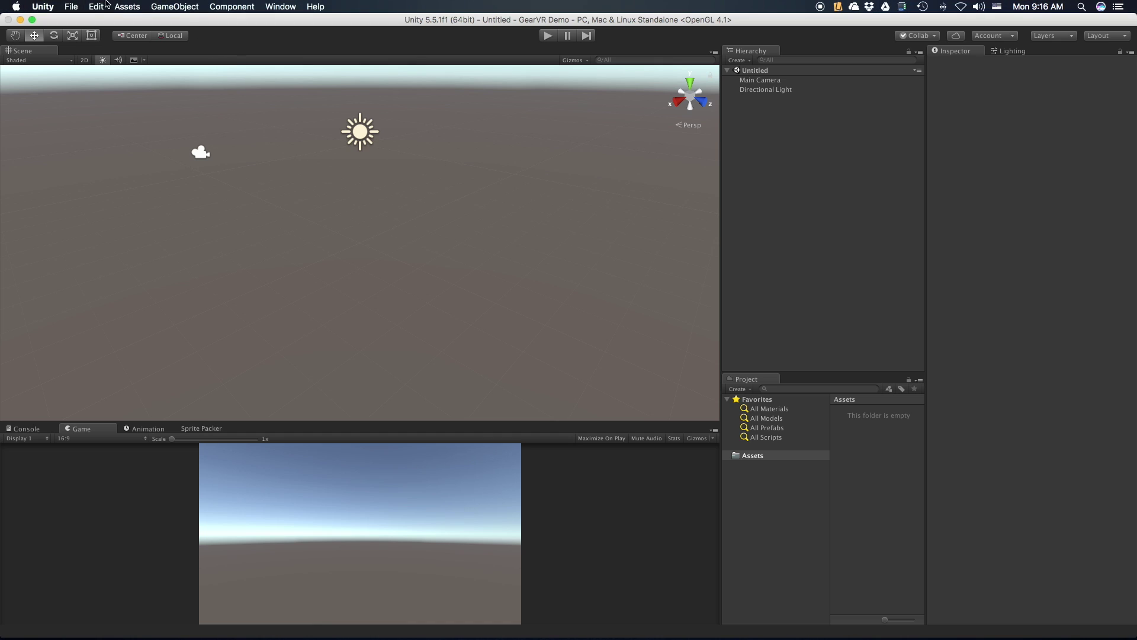
{"action": "left_click", "coordinate": [74, 7]}
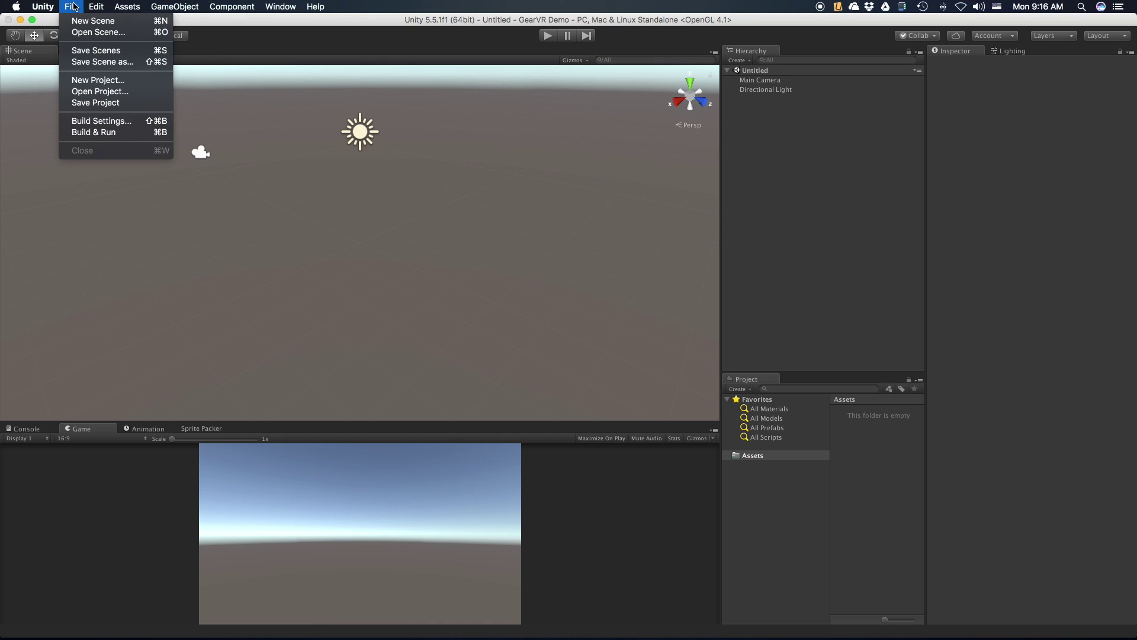
{"action": "left_click", "coordinate": [101, 121]}
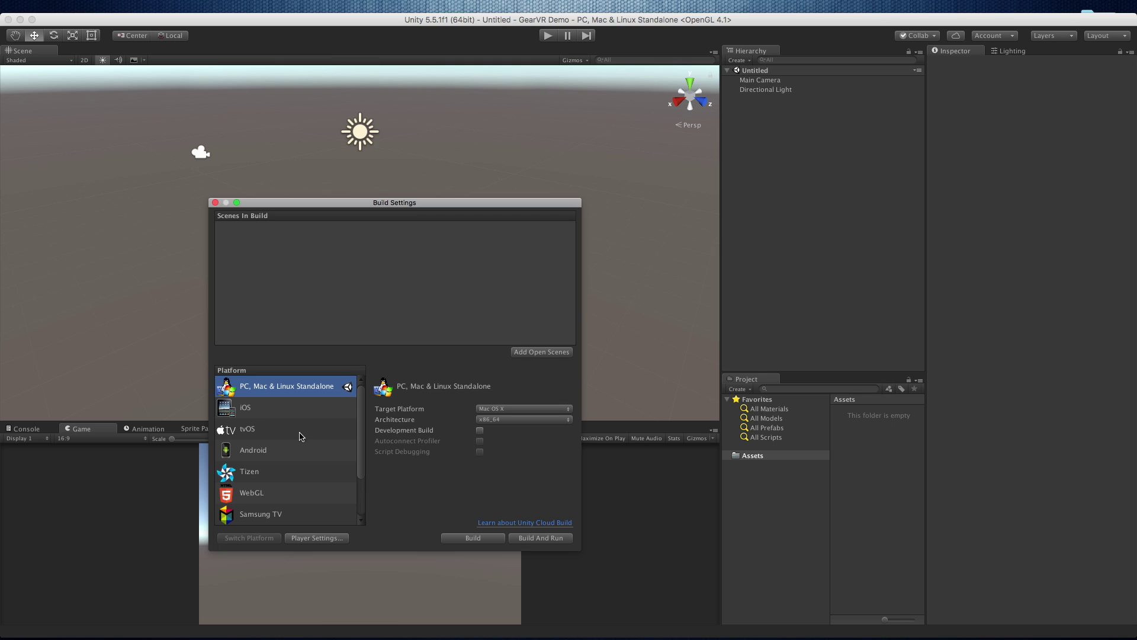
{"action": "left_click", "coordinate": [306, 460]}
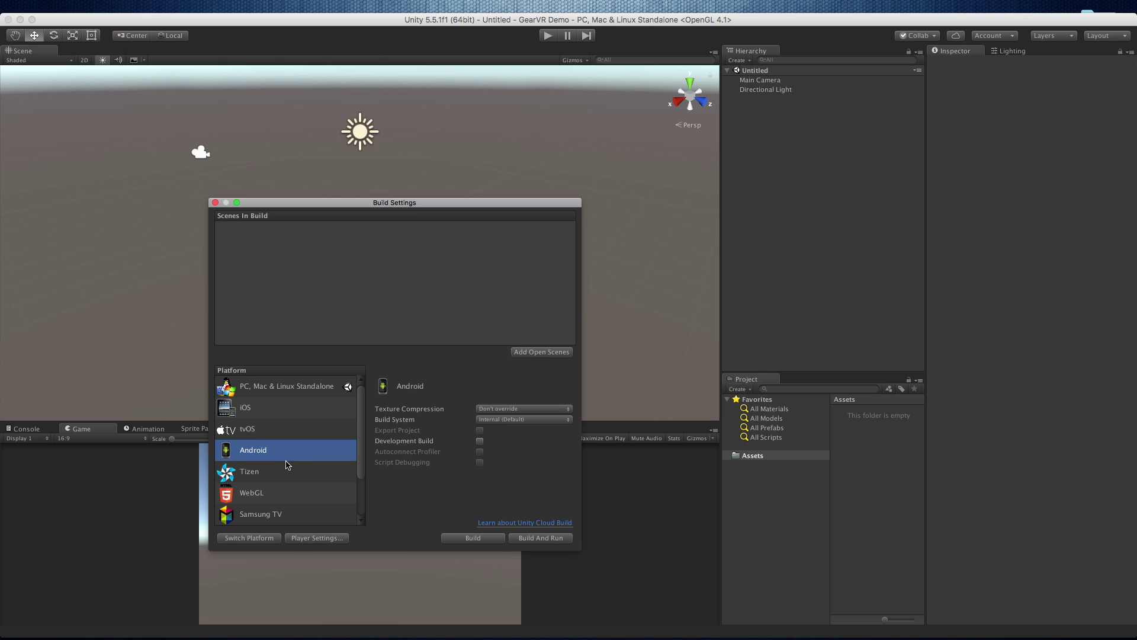
{"action": "left_click", "coordinate": [261, 539]}
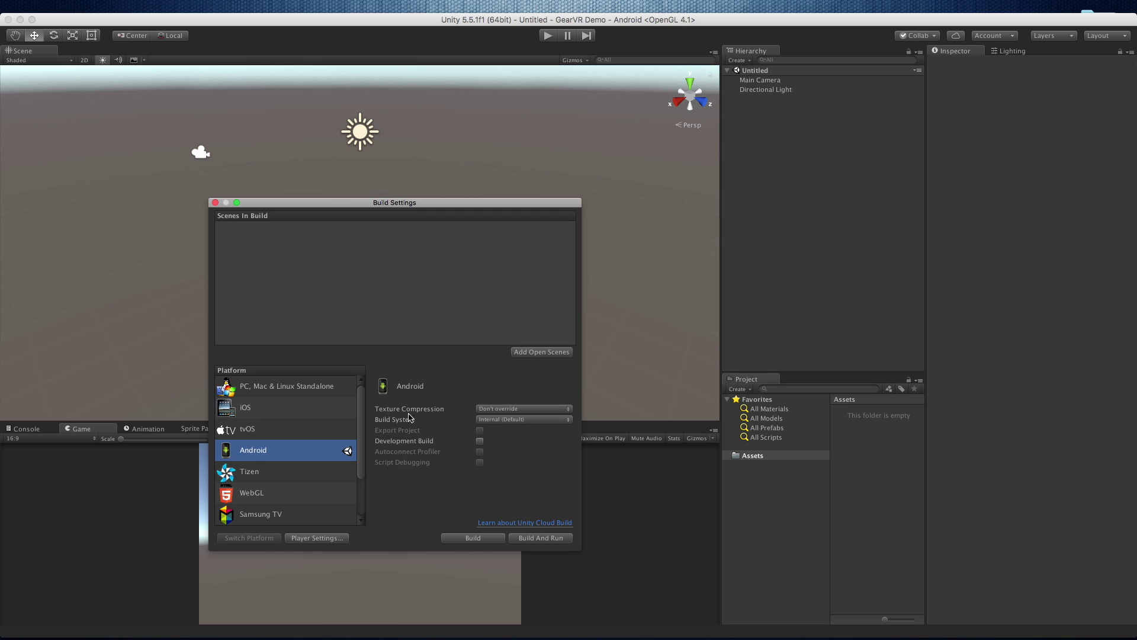
{"action": "left_click", "coordinate": [504, 409]}
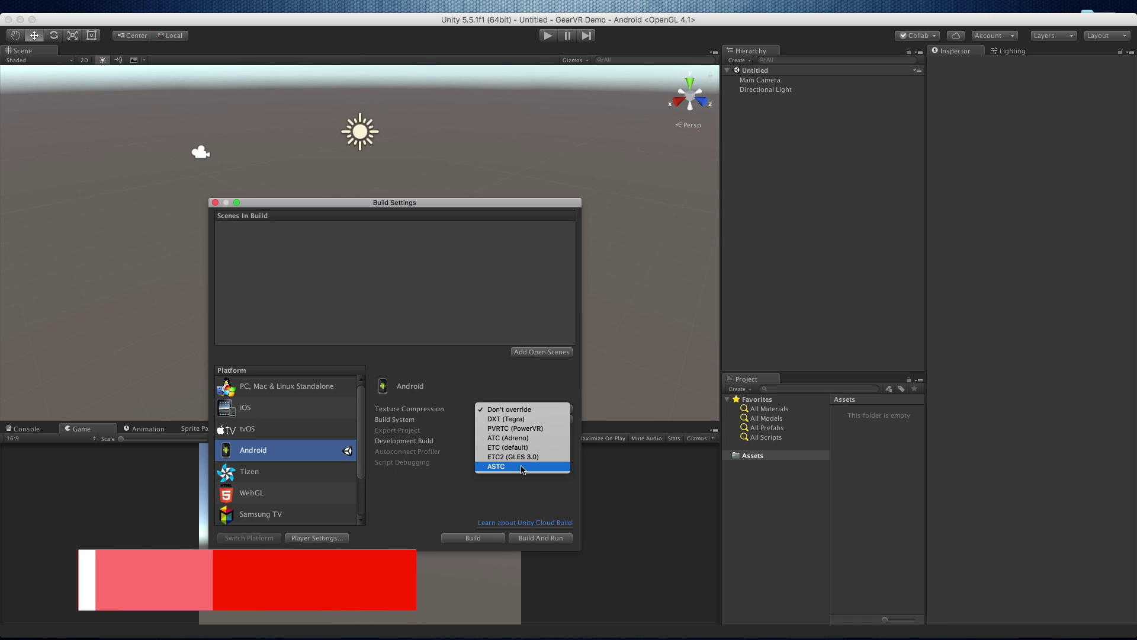
{"action": "left_click", "coordinate": [521, 467]}
Step: In Player Settings, enable Virtual Reality Supported and set Minimum API Level to Android 4.4 KitKat
{"action": "left_click", "coordinate": [329, 539]}
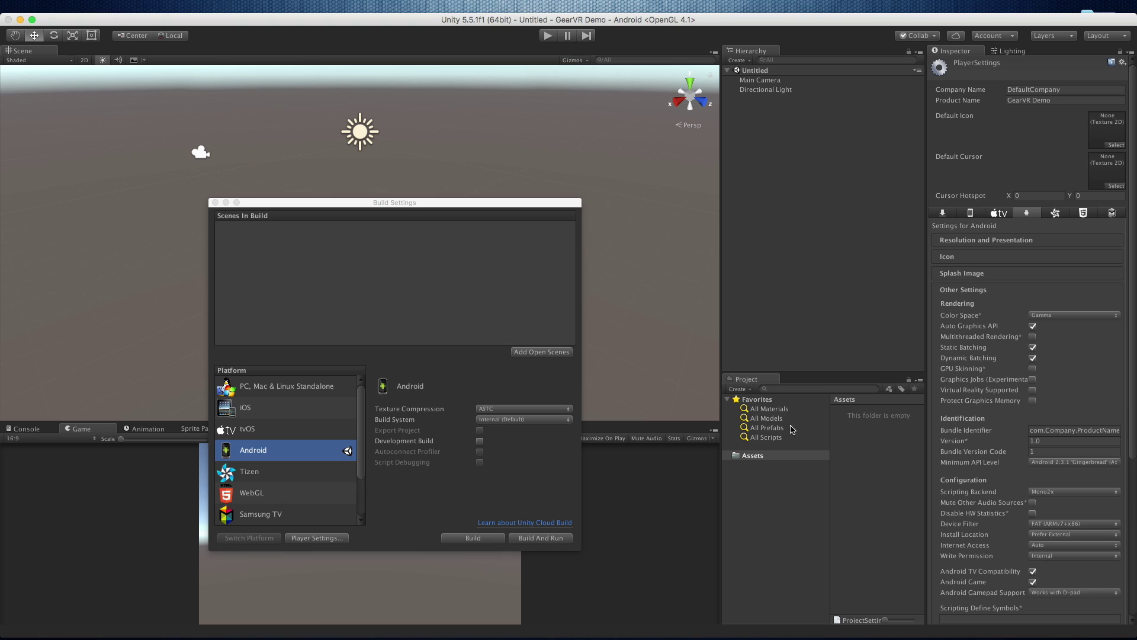
{"action": "left_click", "coordinate": [1033, 391]}
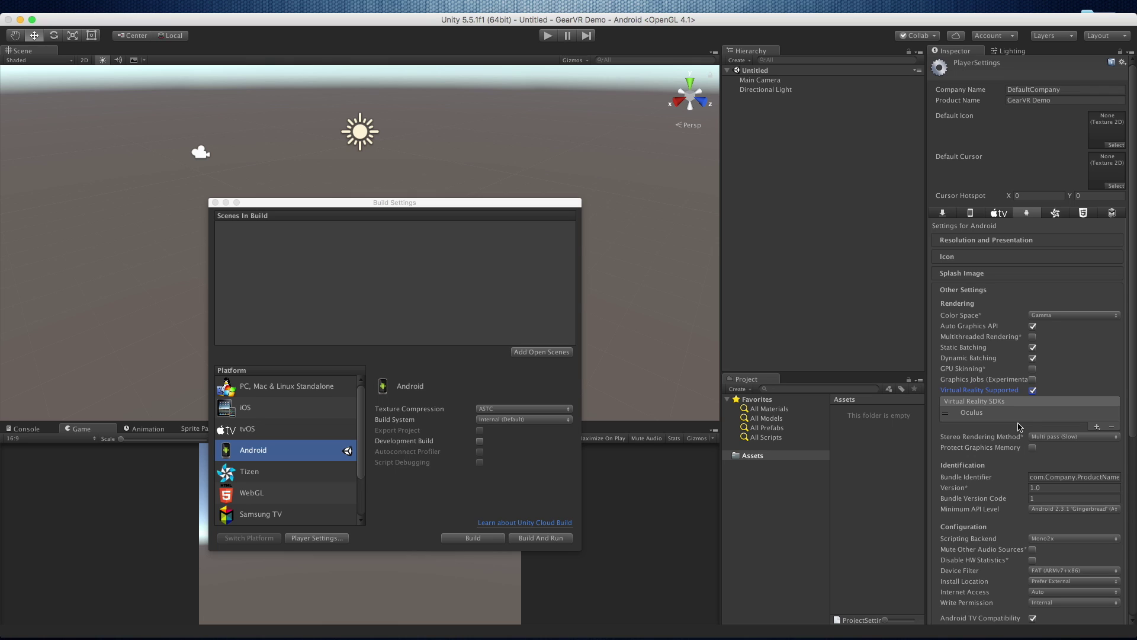
{"action": "left_click", "coordinate": [1034, 508]}
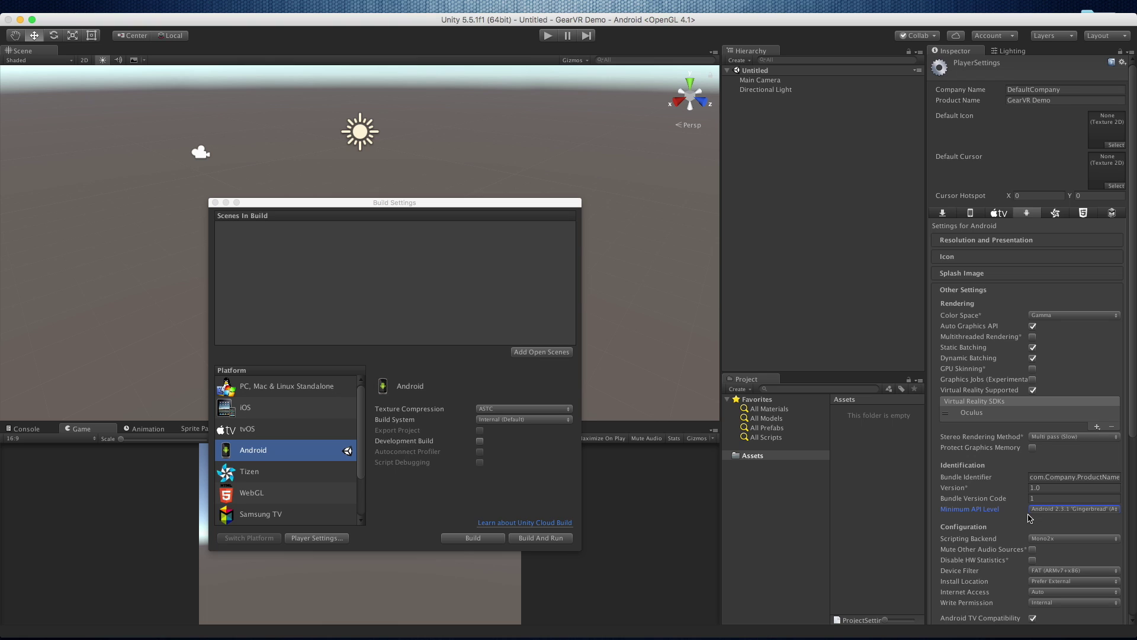
{"action": "left_click", "coordinate": [1066, 510]}
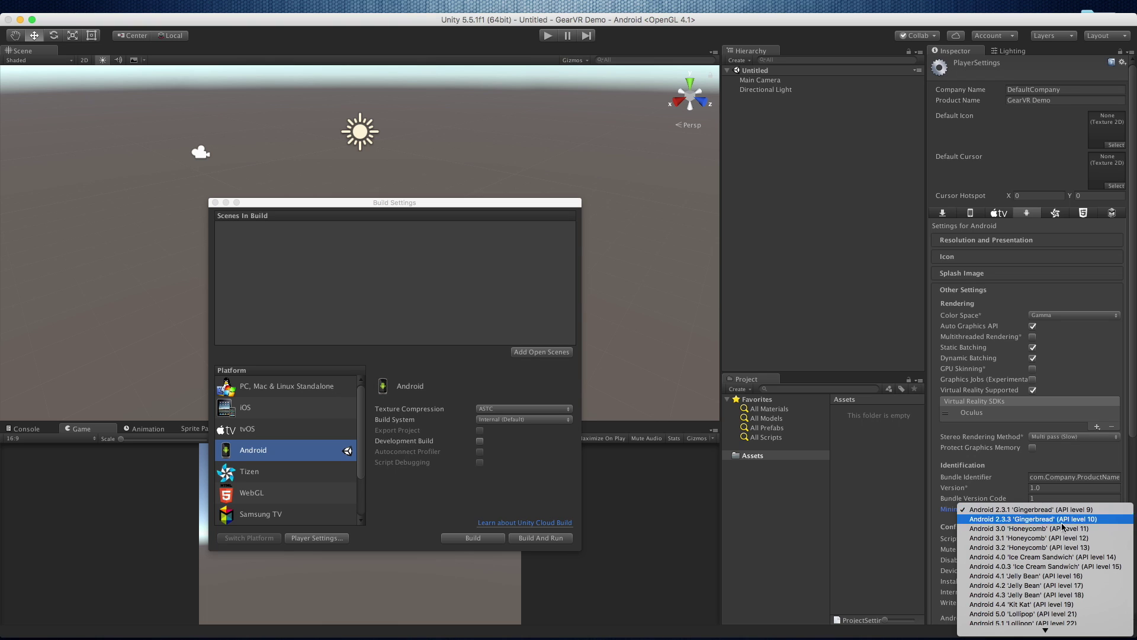
{"action": "left_click", "coordinate": [1046, 604]}
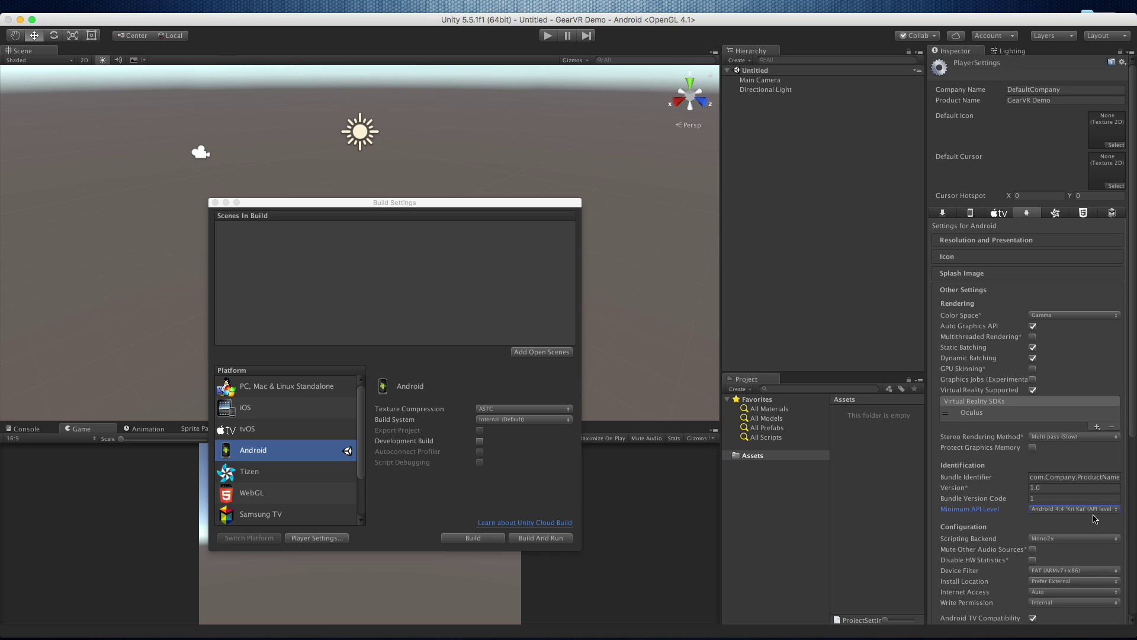
Step: Change the bundle identifier to com.bza.vrdemo
{"action": "double_click", "coordinate": [1066, 477]}
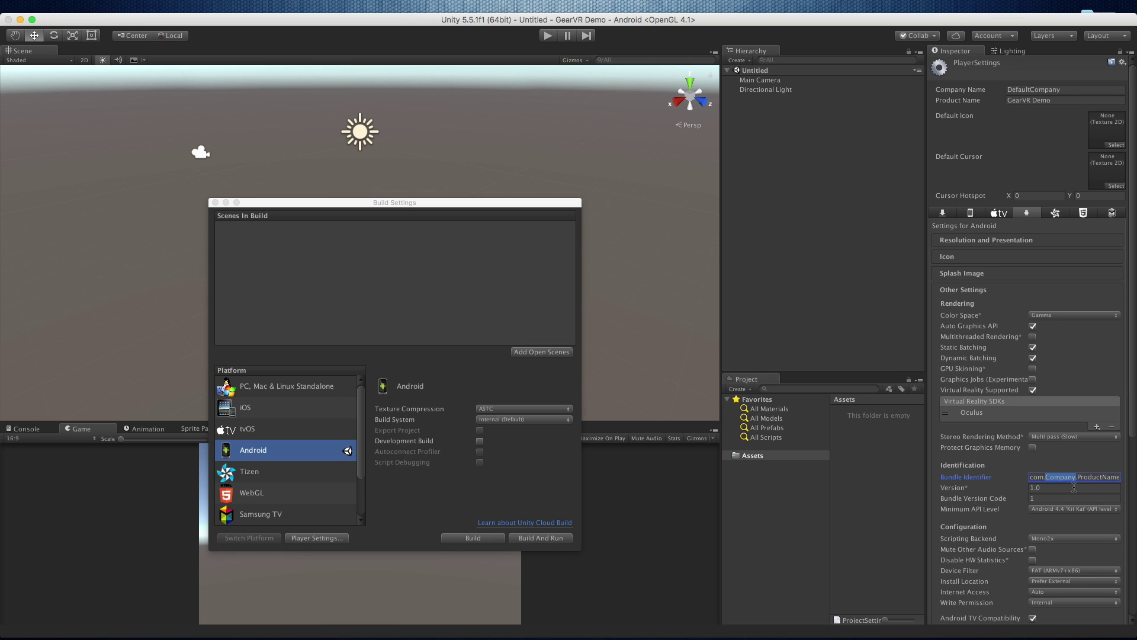
{"action": "type", "text": "bza"}
{"action": "key", "text": "shift+End"}
{"action": "type", "text": ".vrdemo"}
Step: Set Fixed Timestep and Maximum Allowed Timestep to 0.0166666 in the project's Time settings
{"action": "left_click", "coordinate": [215, 202]}
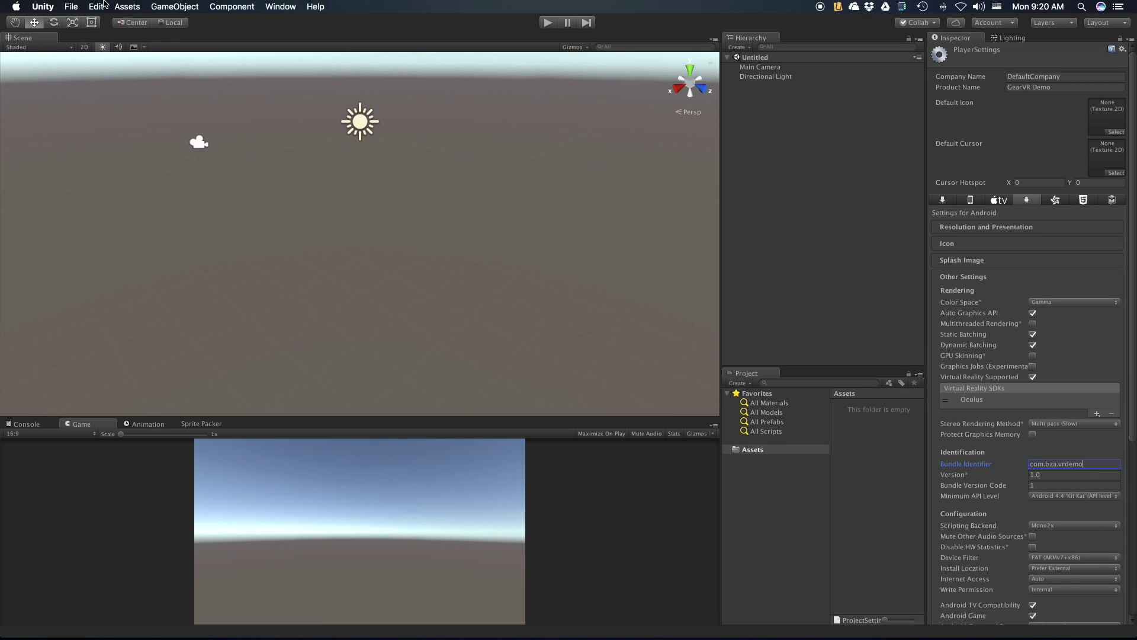
{"action": "left_click", "coordinate": [97, 6]}
{"action": "mouse_move", "coordinate": [178, 262]}
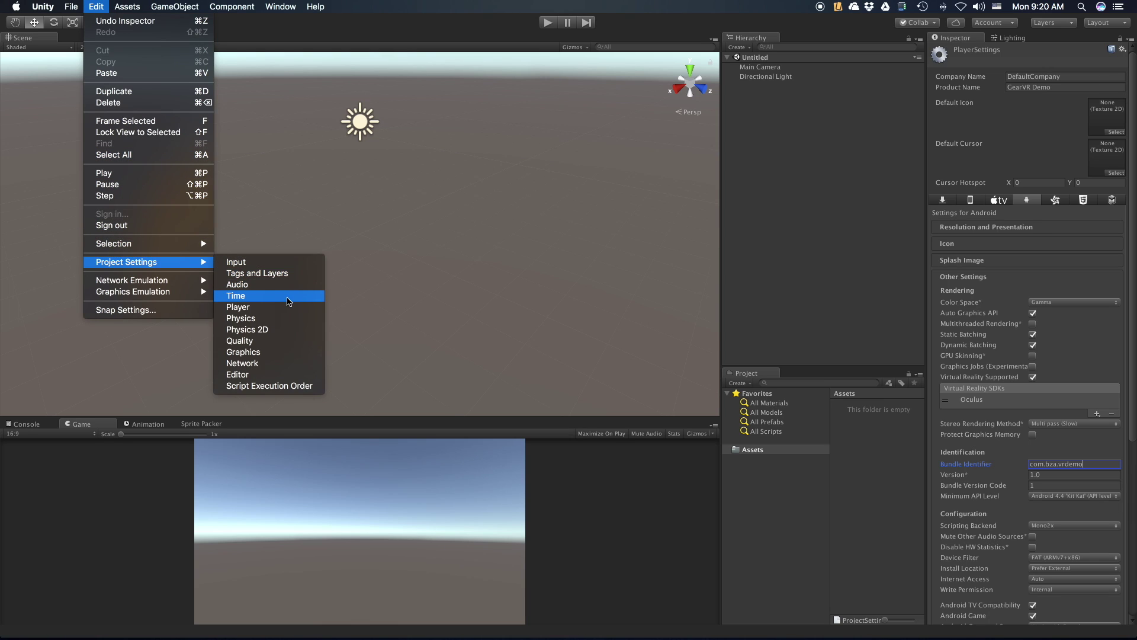
{"action": "left_click", "coordinate": [288, 296]}
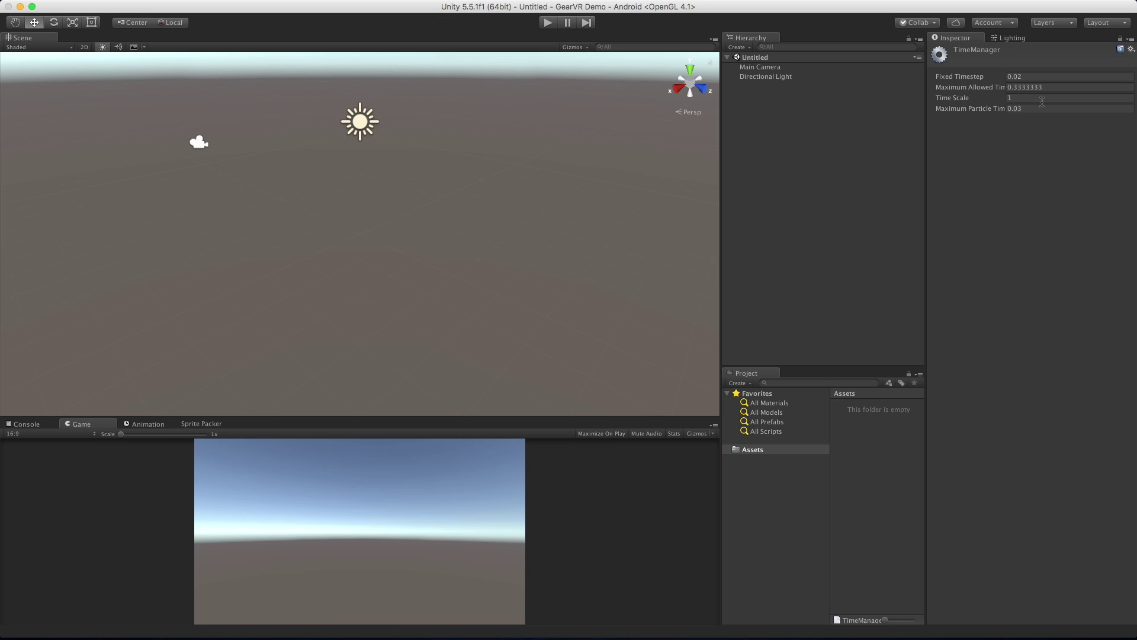
{"action": "left_click", "coordinate": [1031, 75]}
{"action": "type", "text": "0.0166666"}
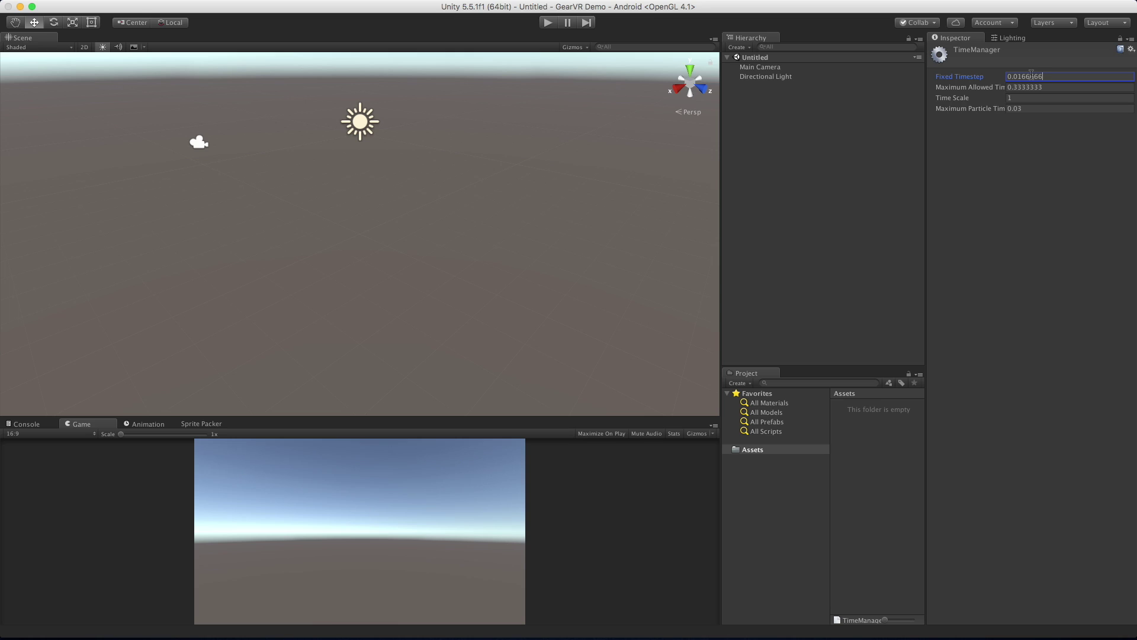
{"action": "key", "text": "Return"}
{"action": "key", "text": "super+c"}
{"action": "left_click", "coordinate": [1036, 88]}
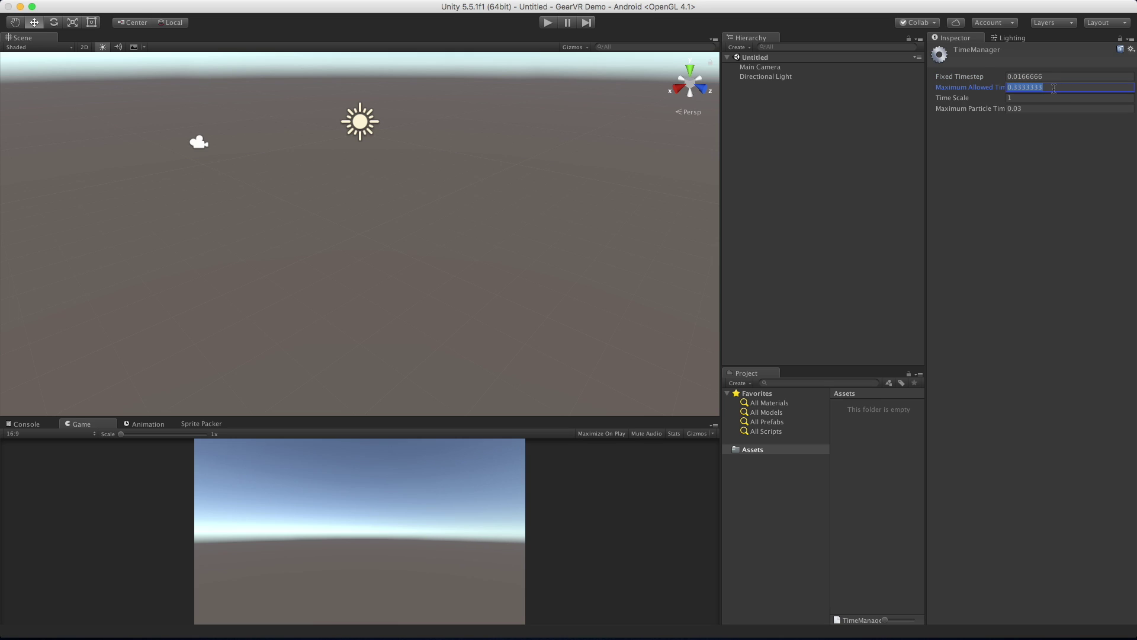
{"action": "key", "text": "super+v"}
{"action": "left_click", "coordinate": [1018, 168]}
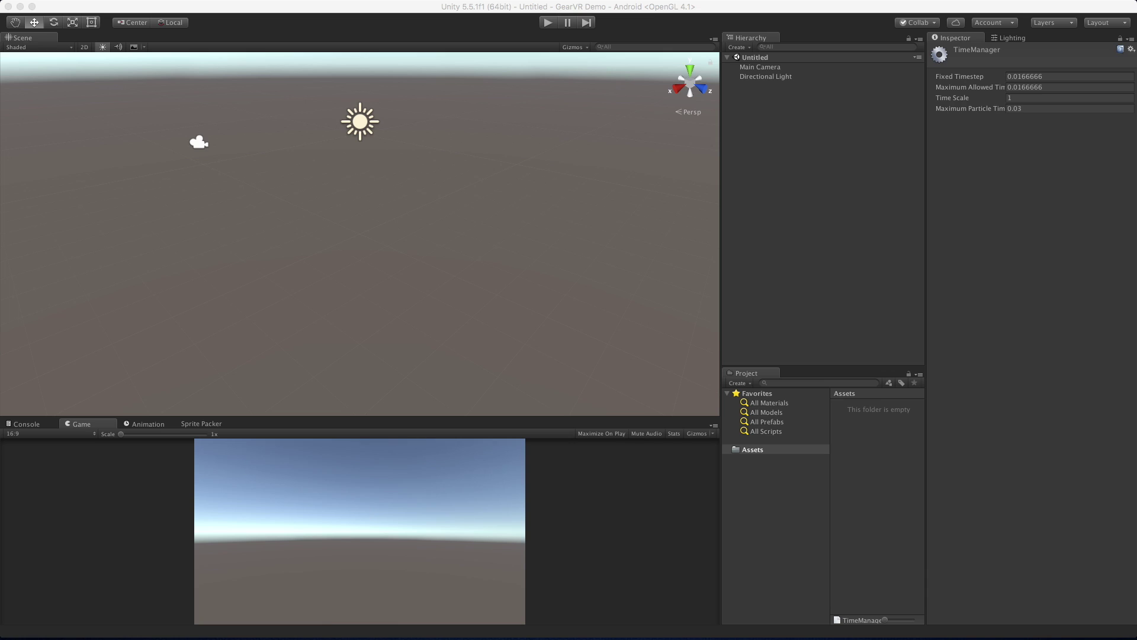
Step: Create a Plugins folder in Assets
{"action": "left_click", "coordinate": [869, 462]}
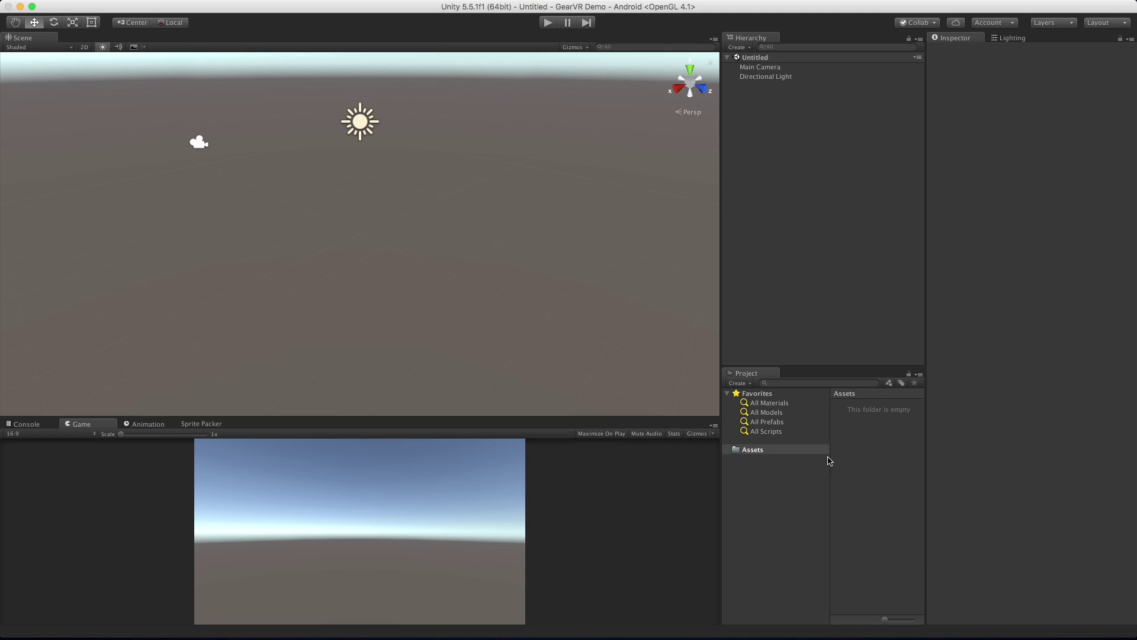
{"action": "left_click", "coordinate": [773, 451]}
{"action": "right_click", "coordinate": [843, 455]}
{"action": "mouse_move", "coordinate": [891, 428]}
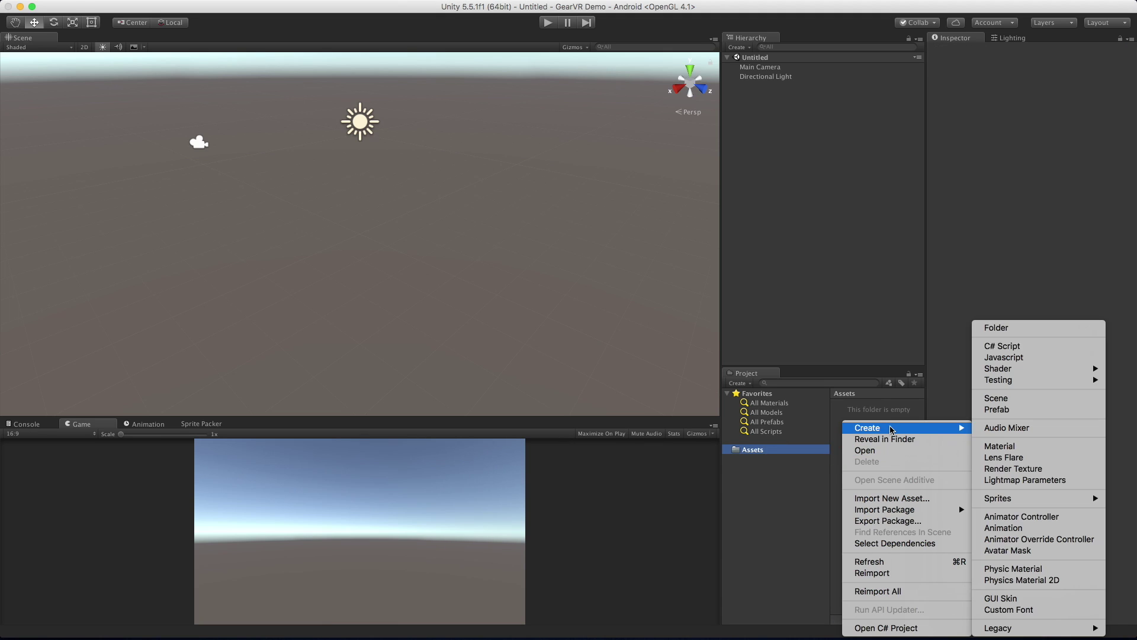
{"action": "left_click", "coordinate": [996, 328]}
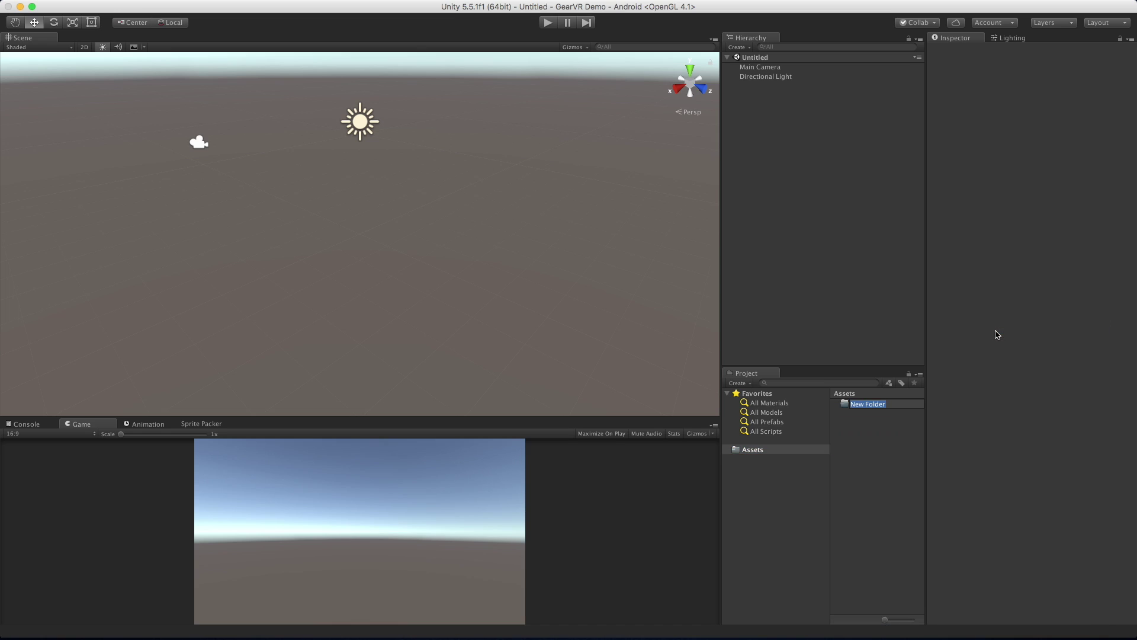
{"action": "type", "text": "Plugins"}
{"action": "key", "text": "Return"}
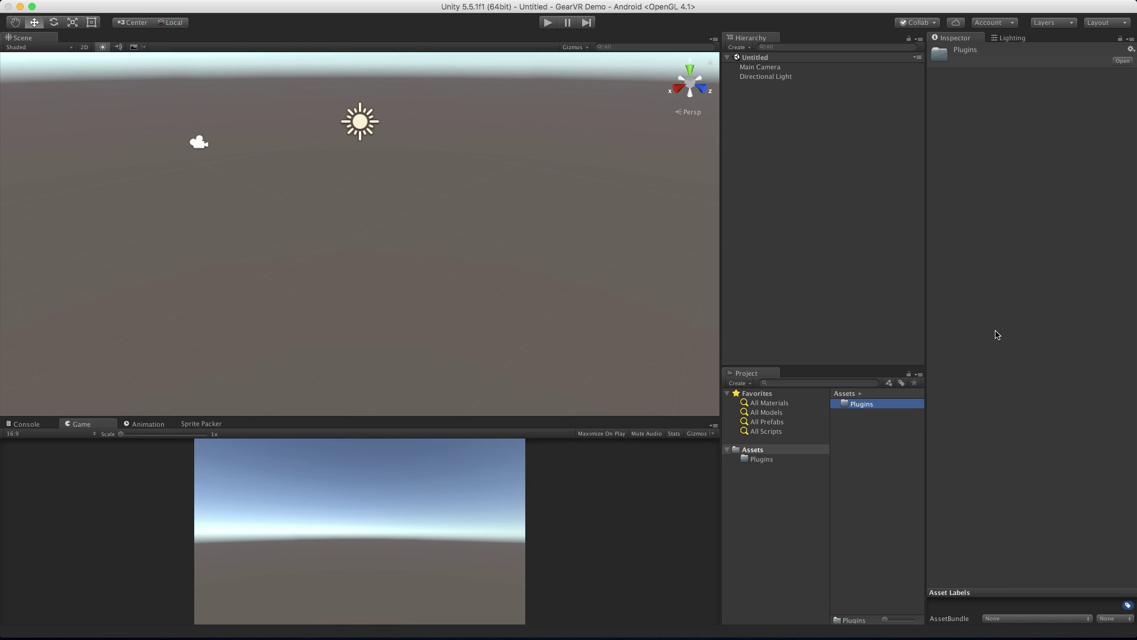
Step: Create an Android folder inside Plugins
{"action": "double_click", "coordinate": [869, 405]}
{"action": "right_click", "coordinate": [865, 415]}
{"action": "mouse_move", "coordinate": [893, 421]}
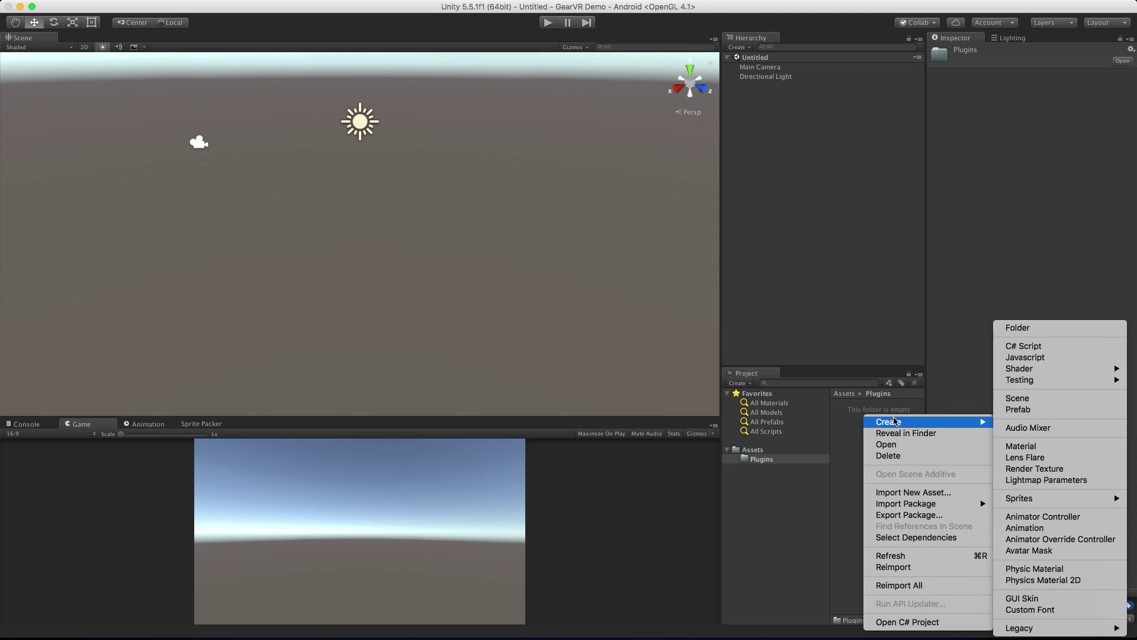
{"action": "left_click", "coordinate": [1036, 336]}
{"action": "type", "text": "Android"}
{"action": "key", "text": "Return"}
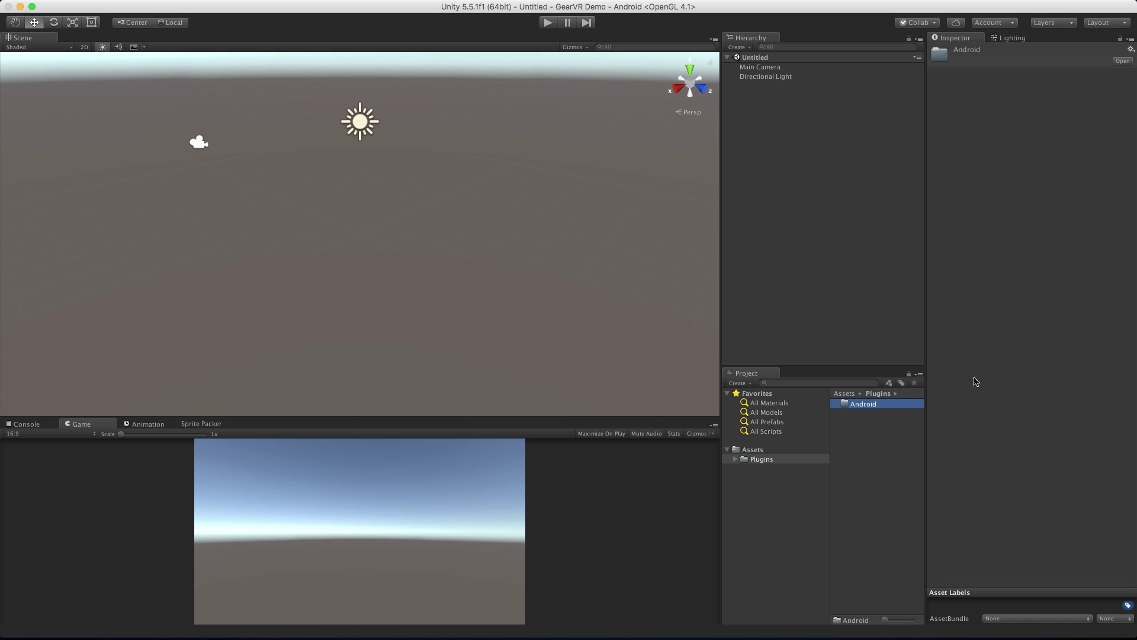
Step: Create an assets folder inside the Android folder
{"action": "double_click", "coordinate": [866, 405]}
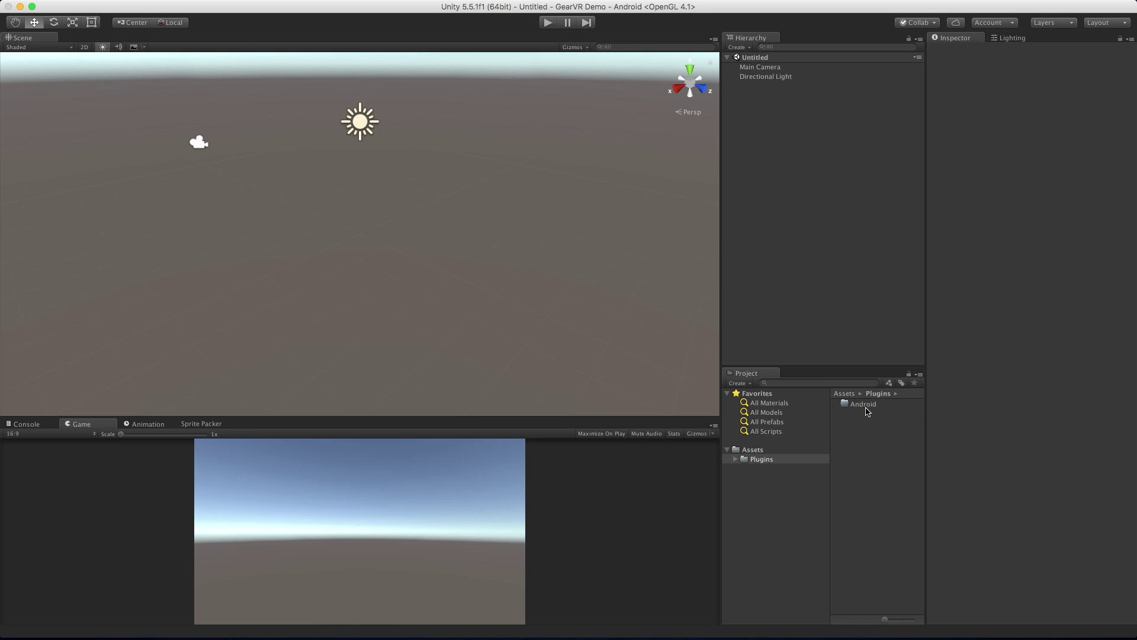
{"action": "right_click", "coordinate": [864, 434]}
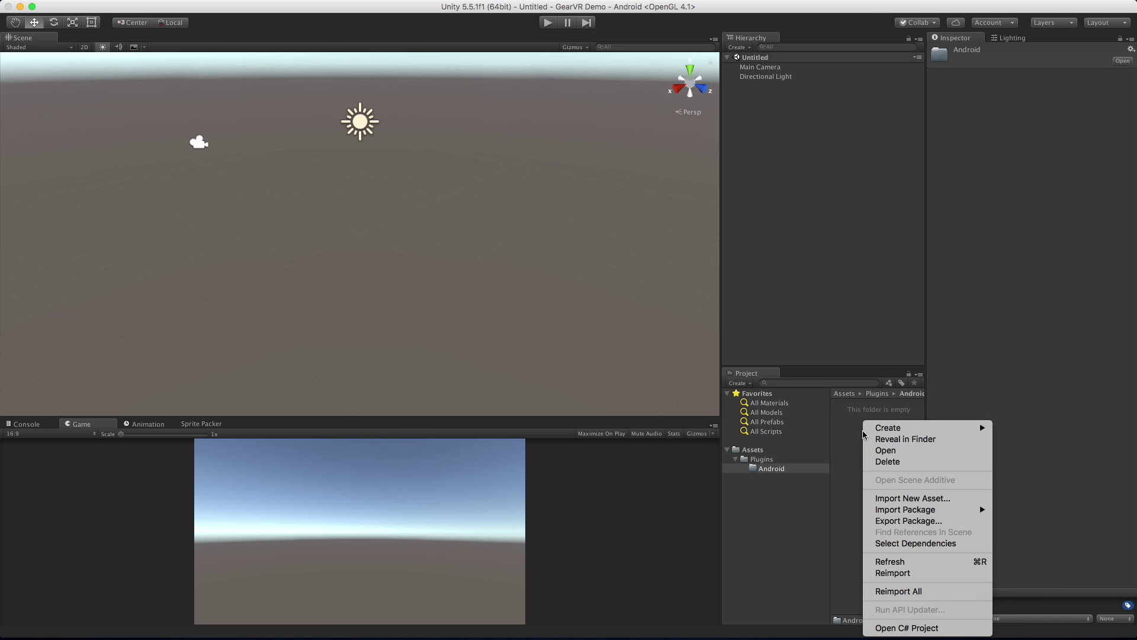
{"action": "mouse_move", "coordinate": [888, 428]}
{"action": "left_click", "coordinate": [1038, 325]}
{"action": "type", "text": "assets"}
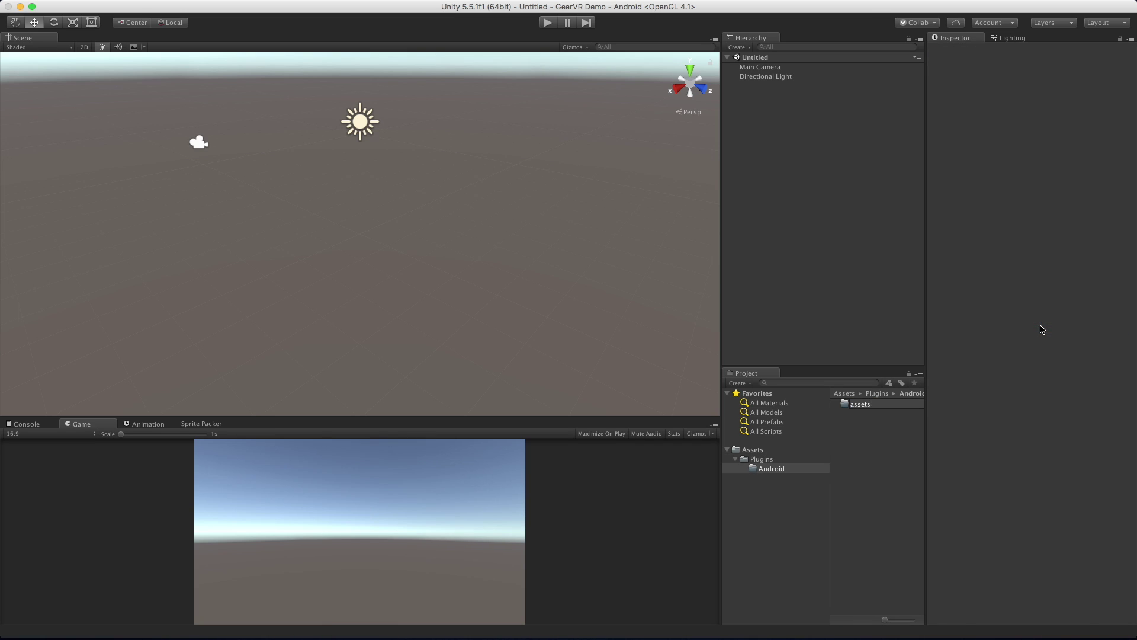
{"action": "key", "text": "Return"}
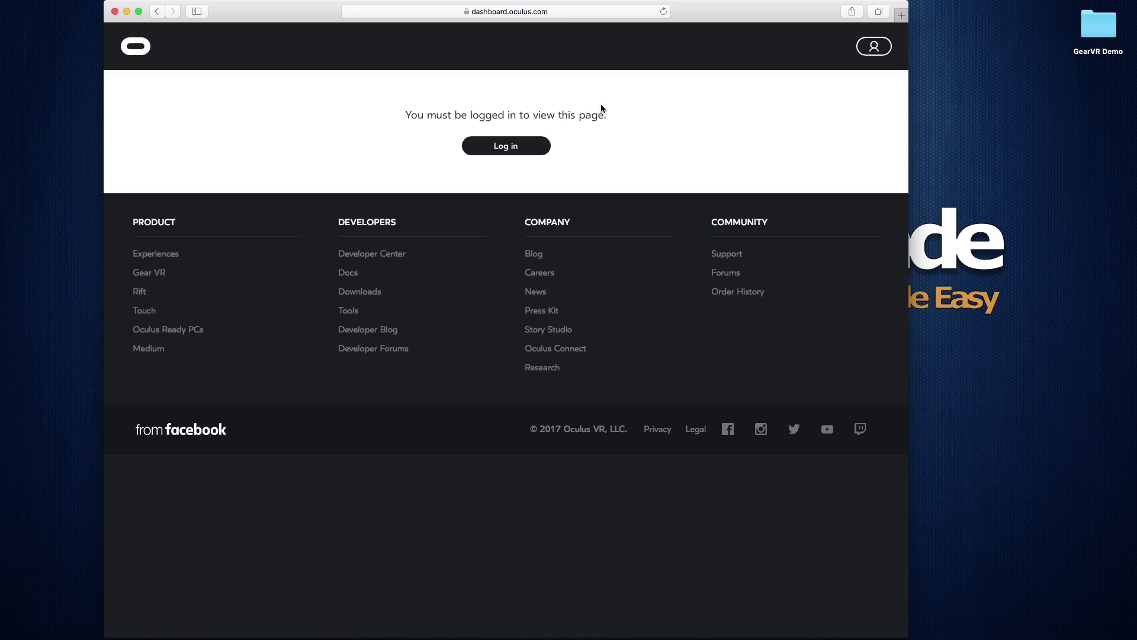
Step: Log in to the Oculus Developer Dashboard and go to the Tools page with the OSIG Generator
{"action": "left_click", "coordinate": [513, 148]}
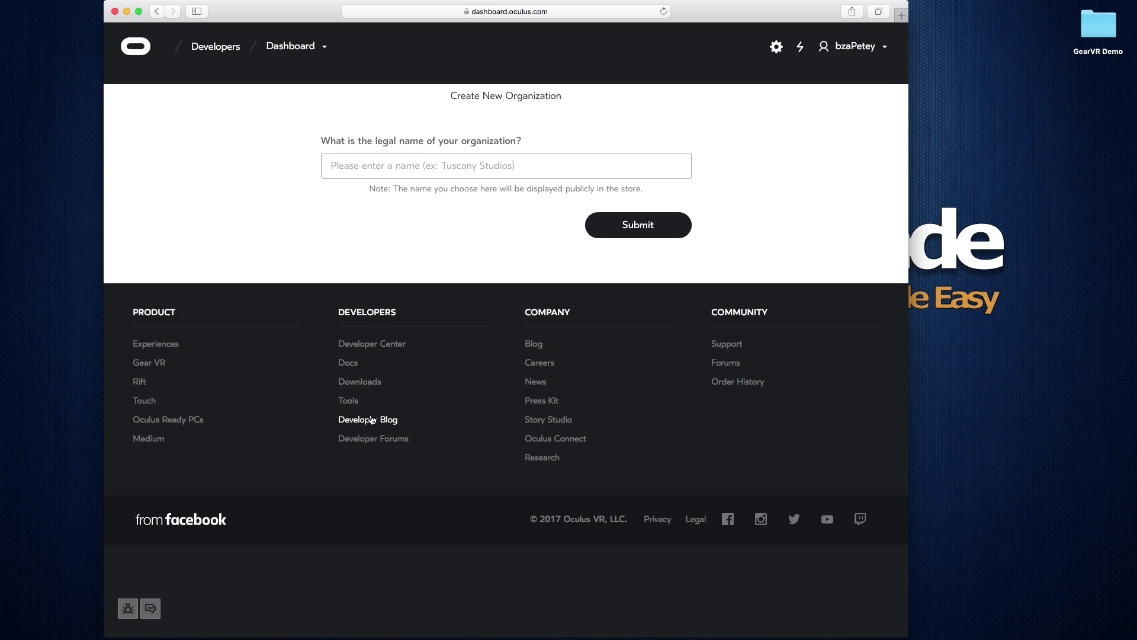
{"action": "left_click", "coordinate": [348, 401]}
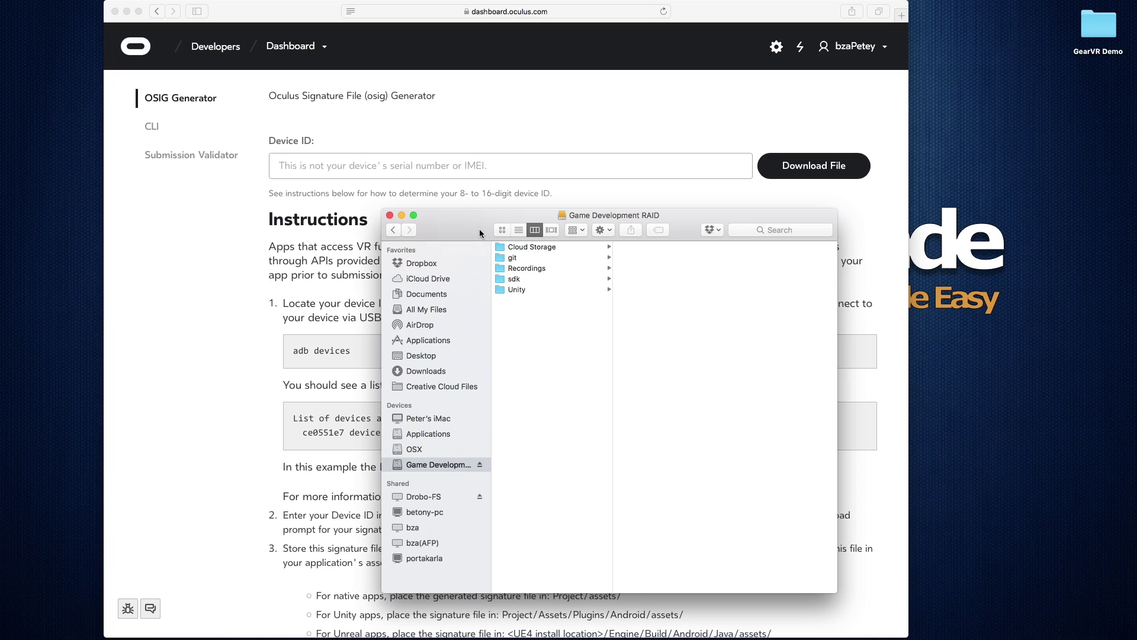
Step: Locate the adb tool in sdk/android/platform-tools on the drive
{"action": "left_click", "coordinate": [524, 280]}
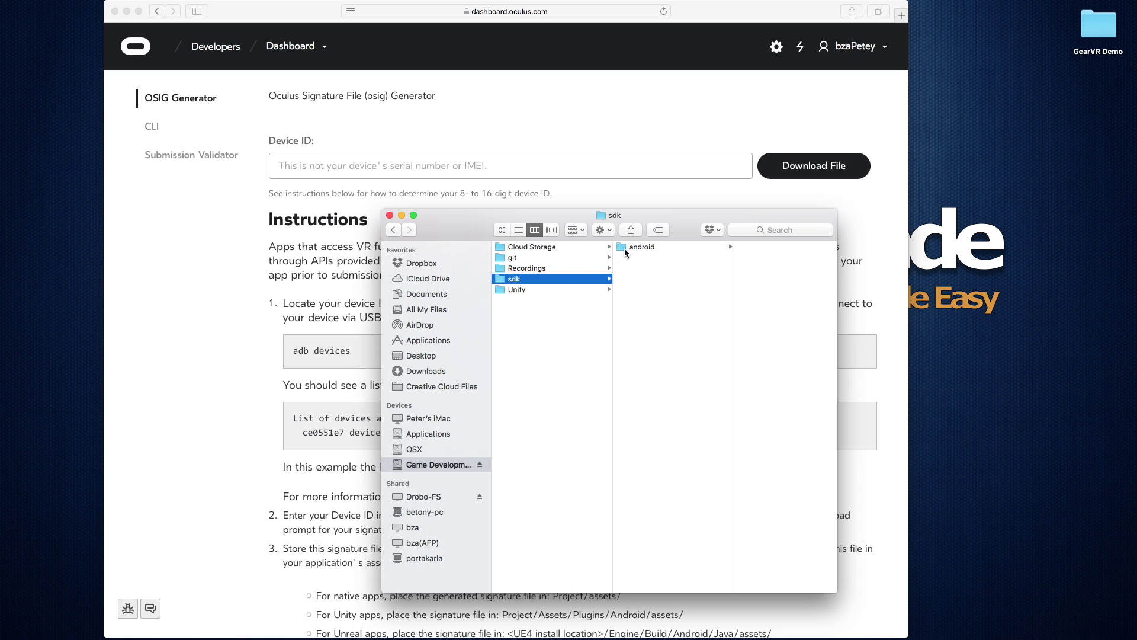
{"action": "left_click", "coordinate": [638, 248]}
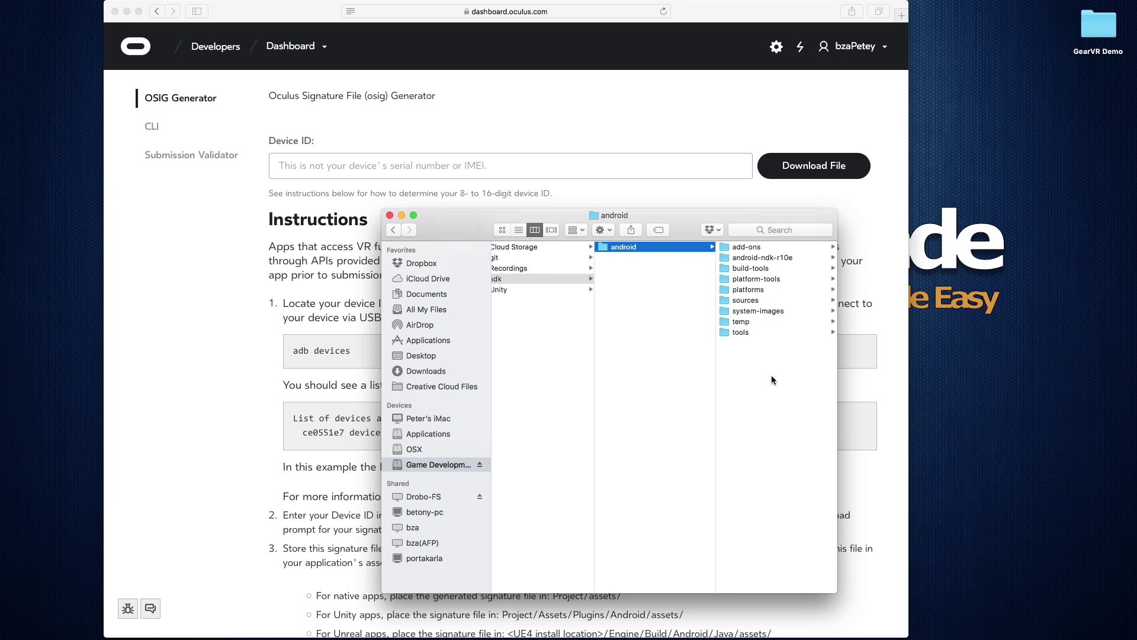
{"action": "left_click", "coordinate": [765, 279]}
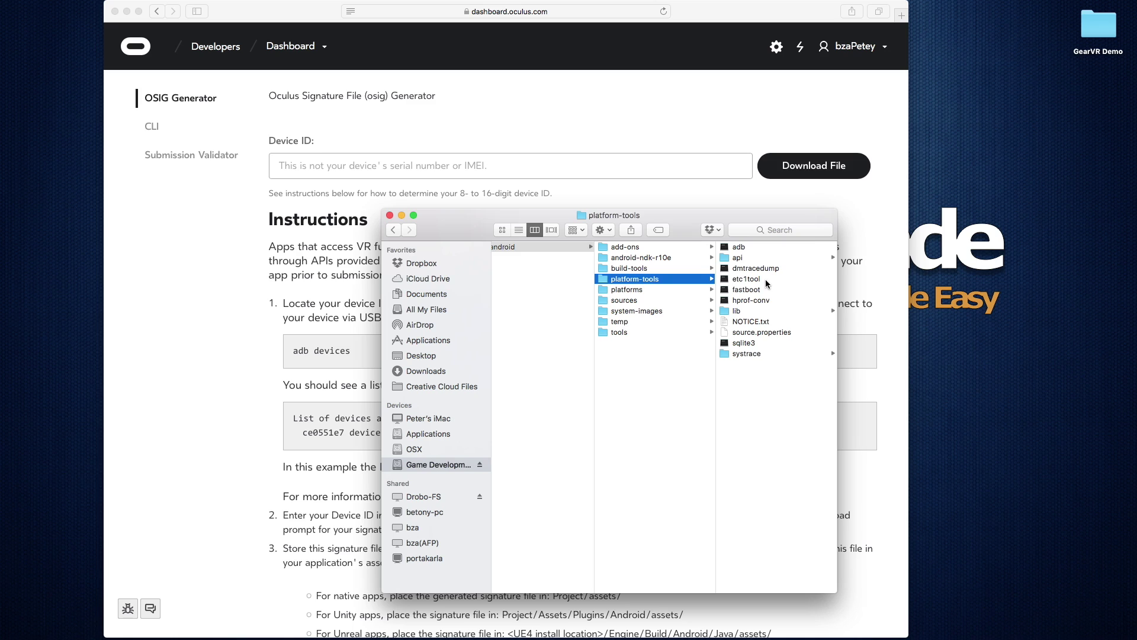
{"action": "left_click", "coordinate": [762, 246]}
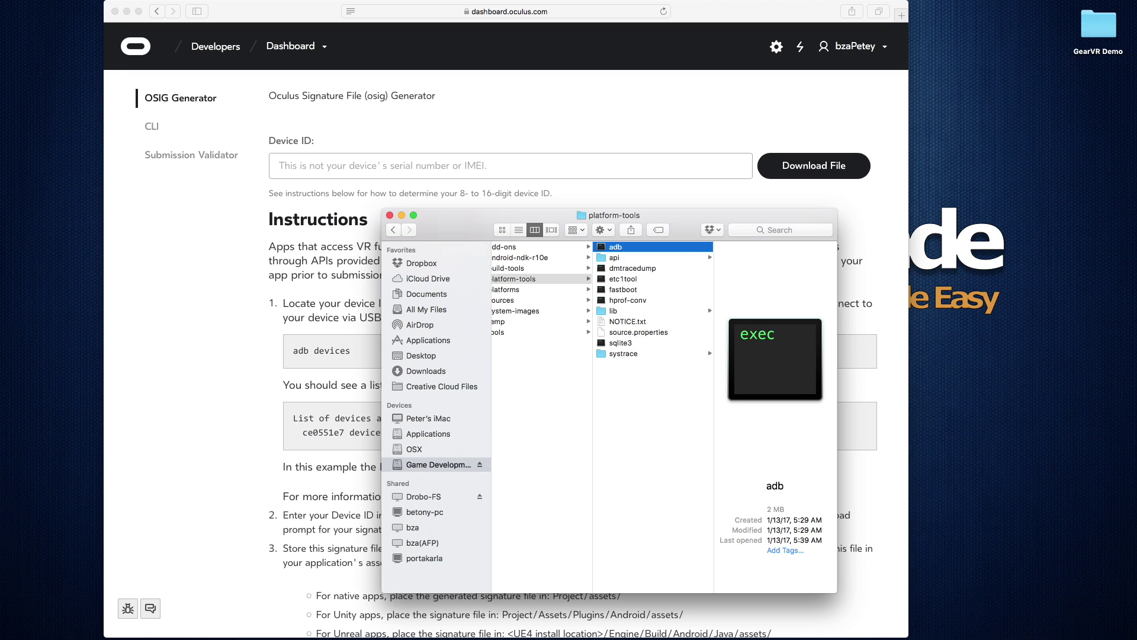
Step: Run adb devices in Terminal using the dragged-in adb path and select the output
{"action": "key", "text": "super+o"}
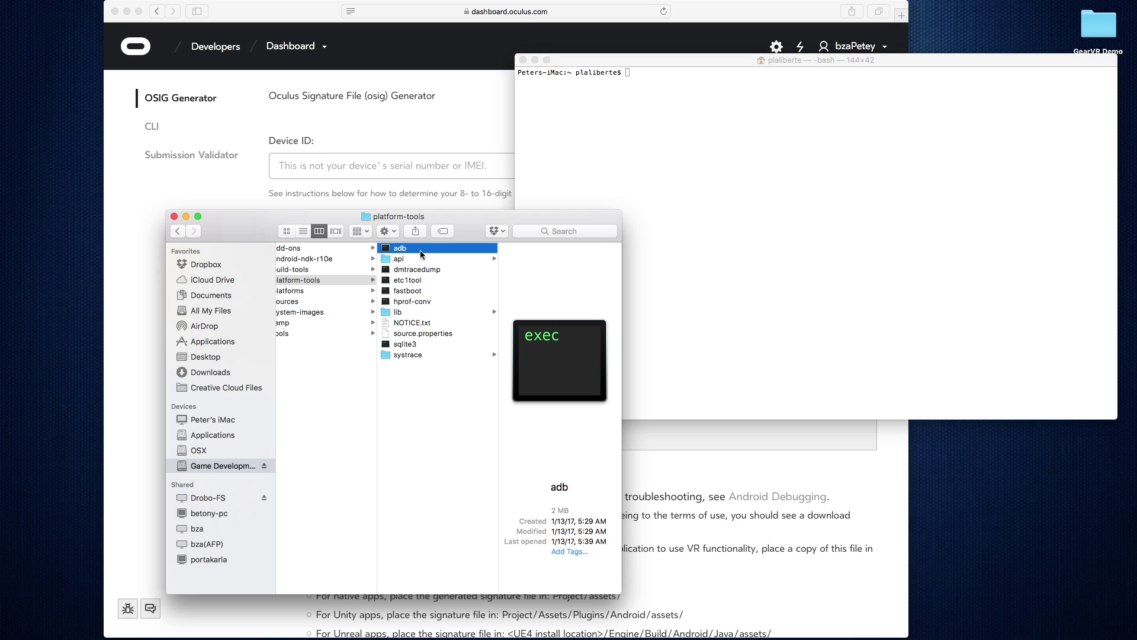
{"action": "left_click_drag", "start_coordinate": [420, 250], "coordinate": [743, 218]}
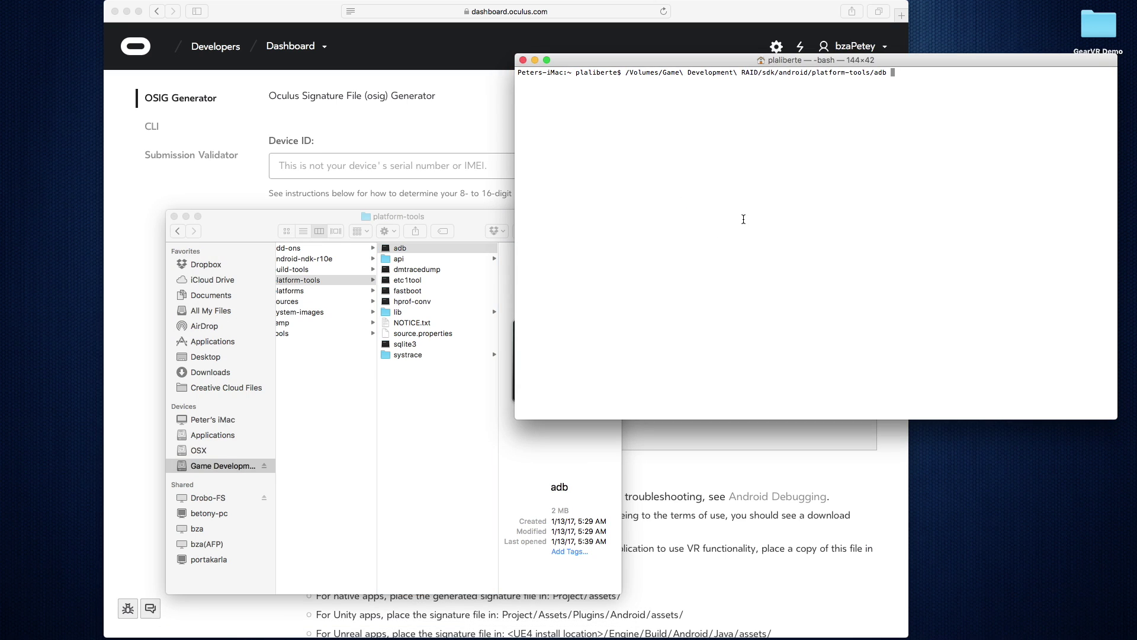
{"action": "type", "text": "devices"}
{"action": "key", "text": "Return"}
{"action": "double_click", "coordinate": [535, 90]}
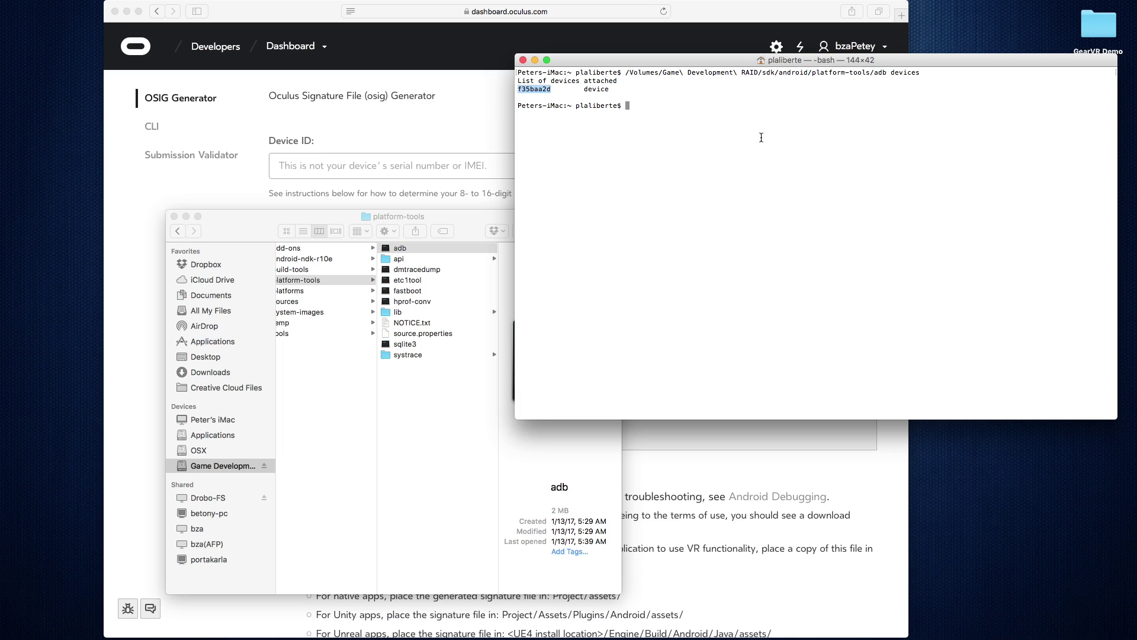
Step: Rerun plain 'adb devices' and select the connected phone's device ID
{"action": "left_click", "coordinate": [687, 110]}
{"action": "type", "text": "adb devices"}
{"action": "key", "text": "Return"}
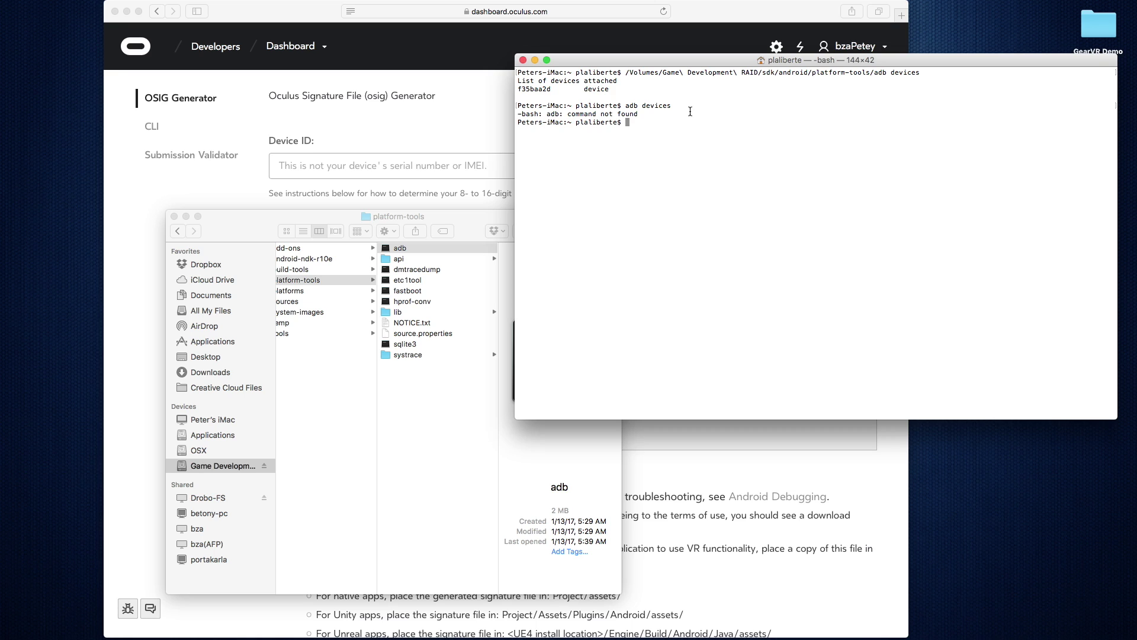
{"action": "double_click", "coordinate": [535, 88]}
{"action": "key", "text": "super+c"}
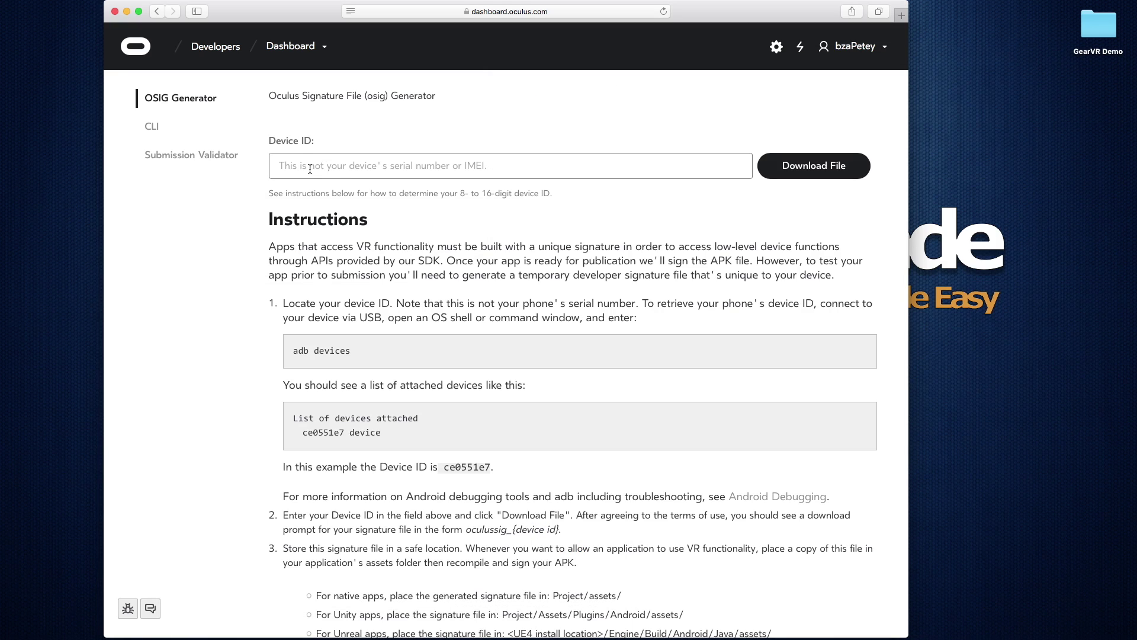
Step: Paste the phone's device ID into the OSIG Generator and download the oculussig file
{"action": "left_click", "coordinate": [309, 170]}
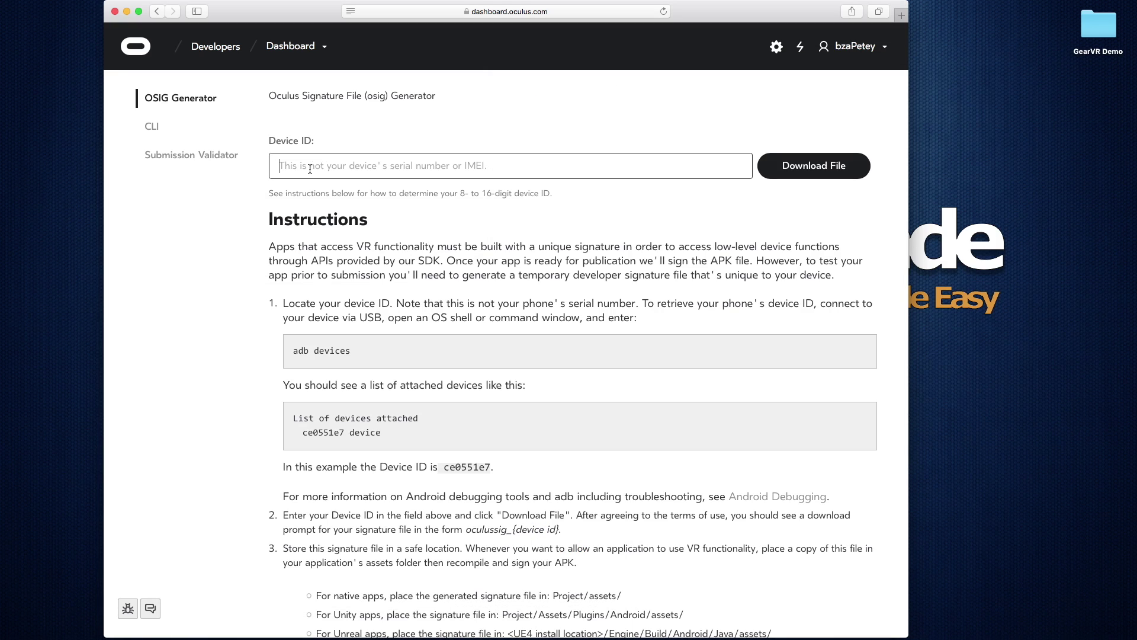
{"action": "key", "text": "super+v"}
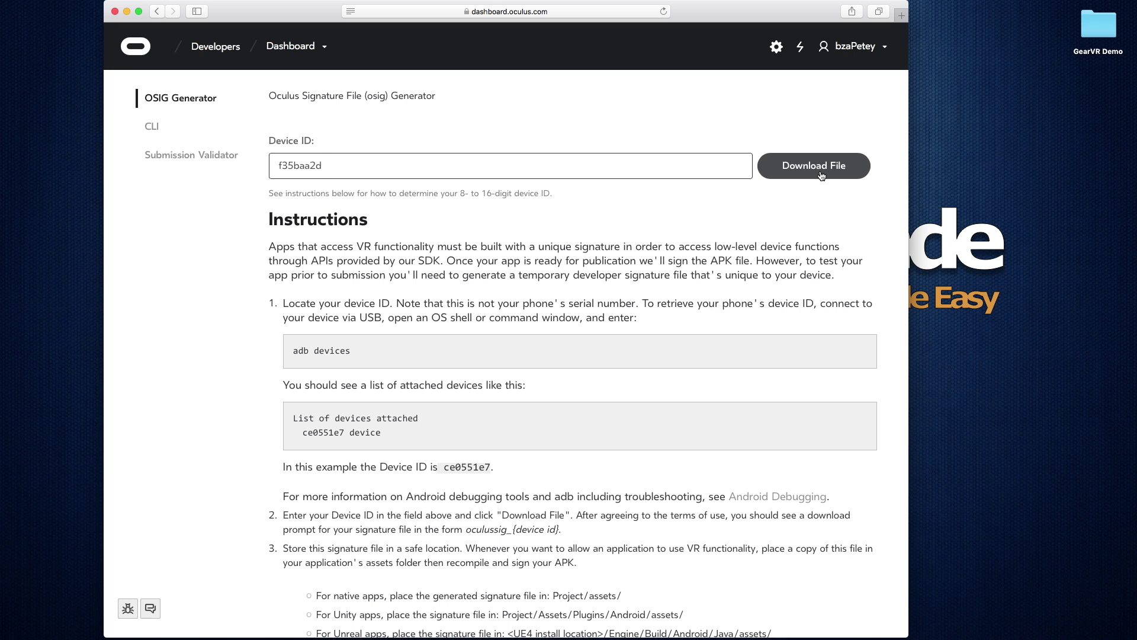
{"action": "scroll", "coordinate": [728, 283], "scroll_direction": "down", "scroll_amount": 5}
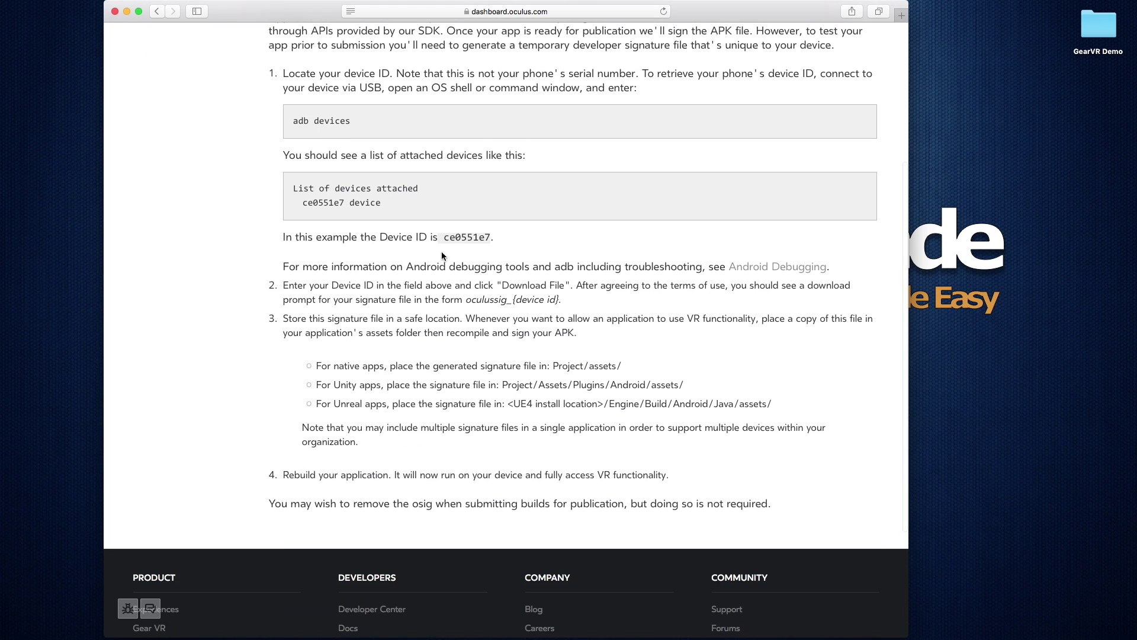
{"action": "scroll", "coordinate": [491, 367], "scroll_direction": "up", "scroll_amount": 5}
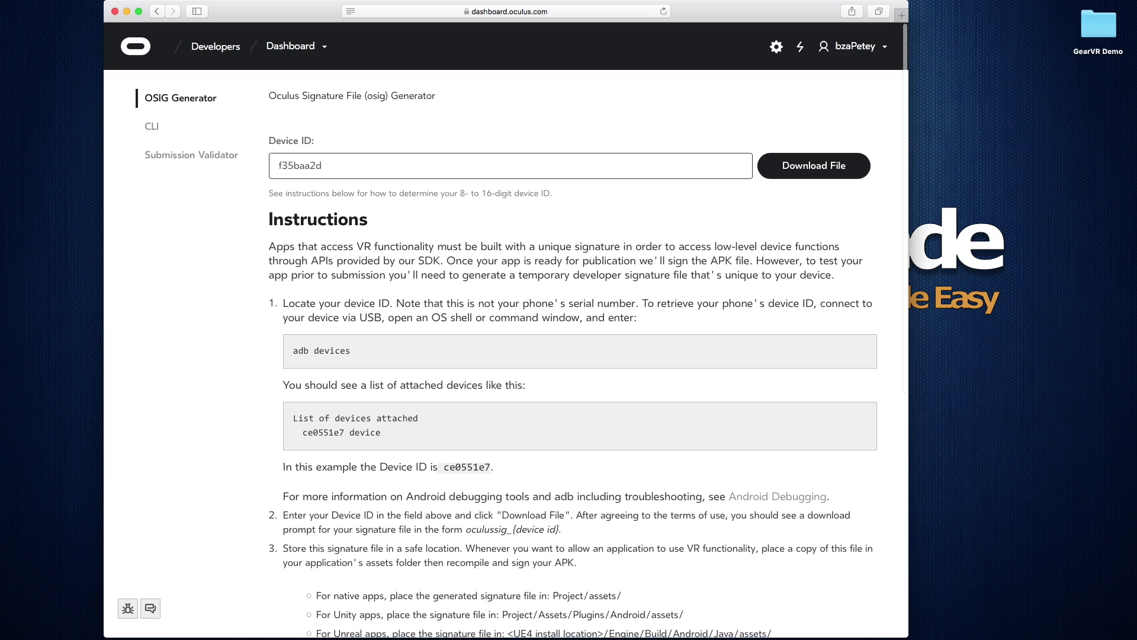
{"action": "left_click", "coordinate": [1093, 248]}
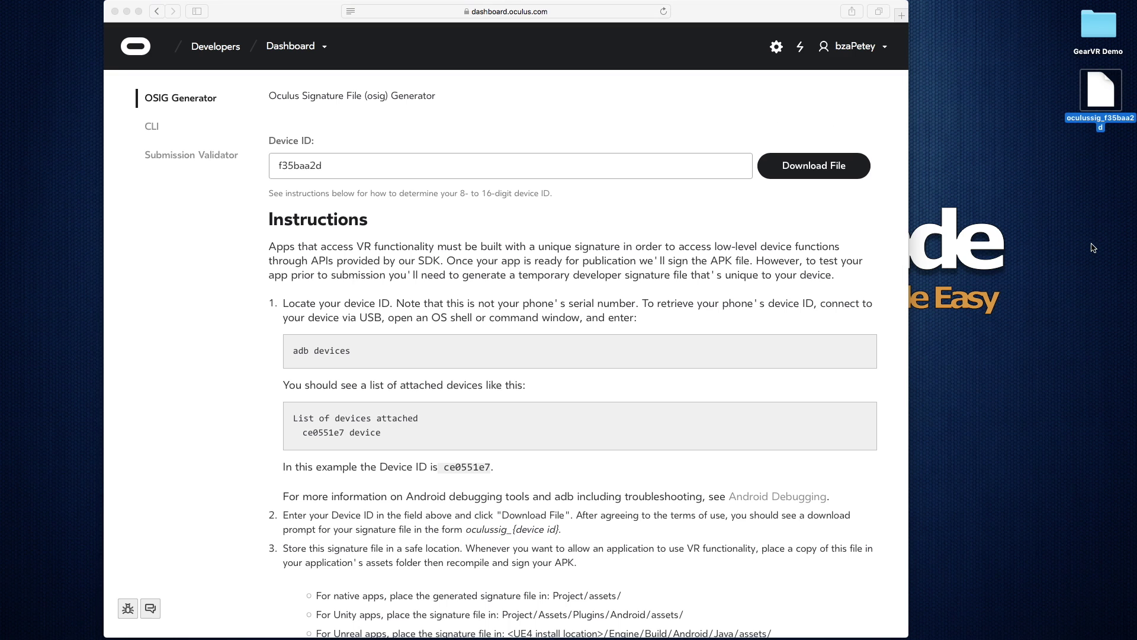
{"action": "key", "text": "F11"}
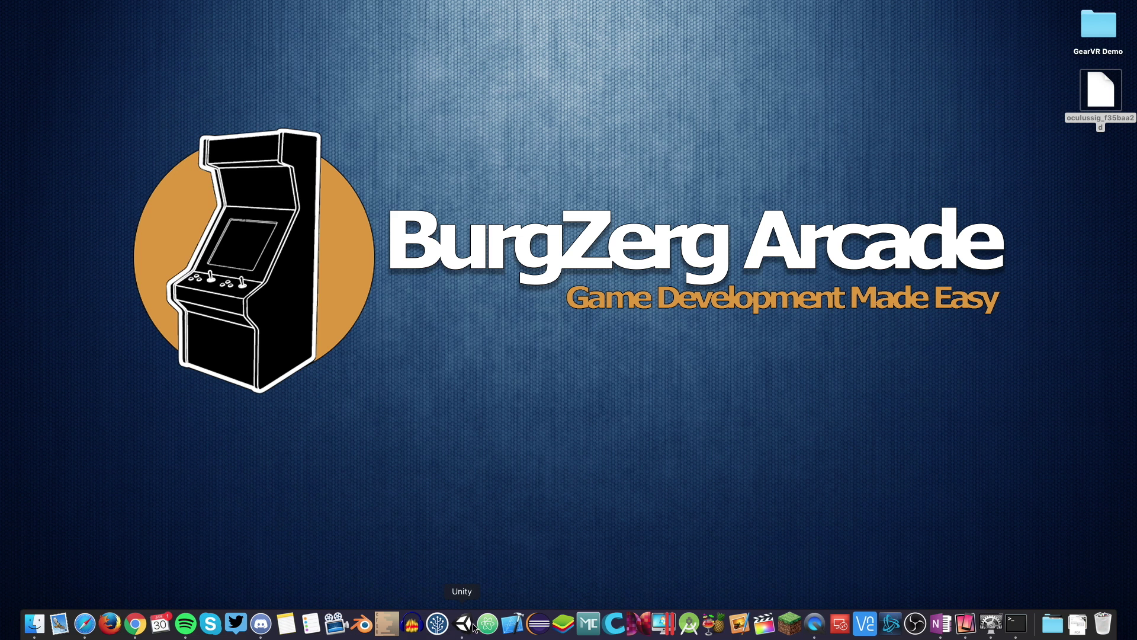
Step: Drag the oculussig file from the Desktop into the project's Plugins/Android/assets folder
{"action": "left_click", "coordinate": [474, 627]}
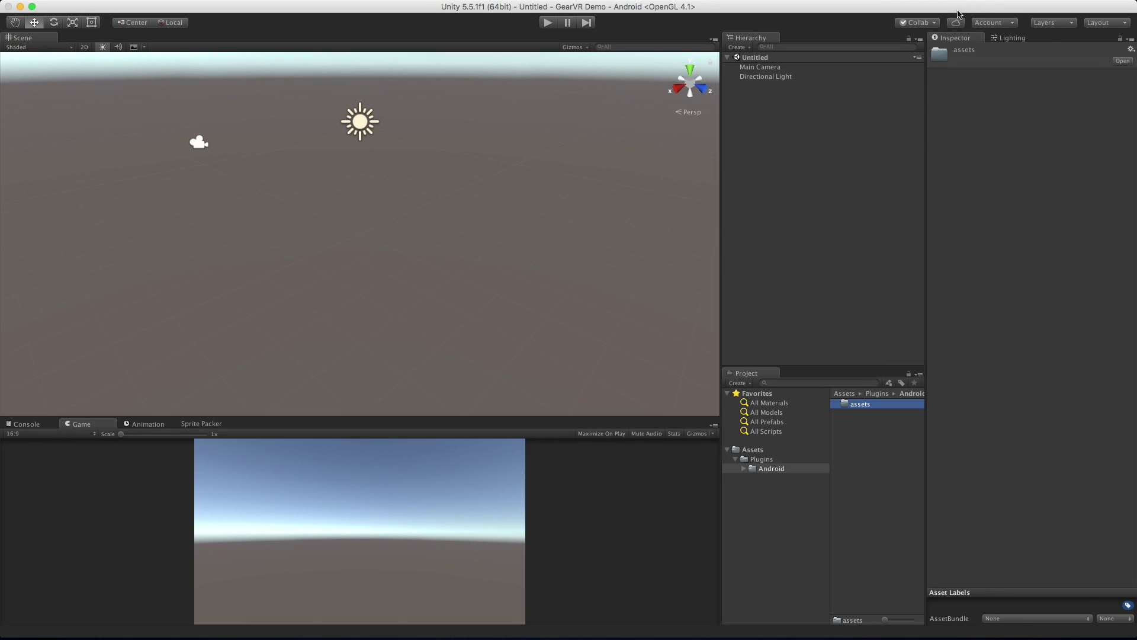
{"action": "left_click_drag", "start_coordinate": [959, 13], "coordinate": [815, 6]}
{"action": "double_click", "coordinate": [721, 405]}
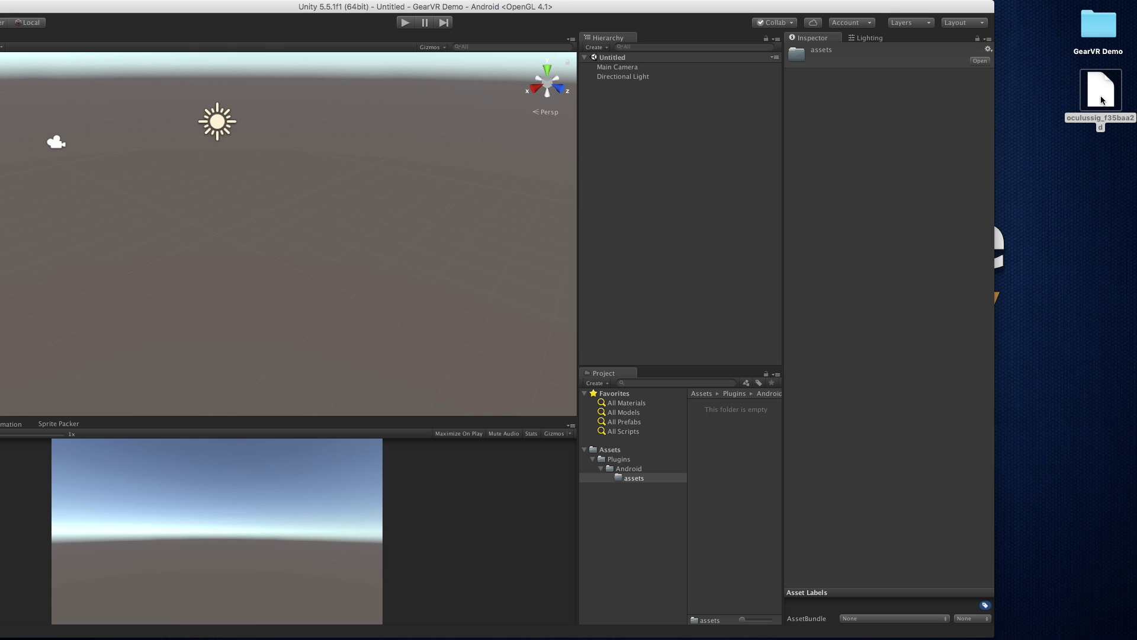
{"action": "left_click_drag", "start_coordinate": [1103, 98], "coordinate": [728, 458]}
{"action": "left_click_drag", "start_coordinate": [367, 8], "coordinate": [509, 3]}
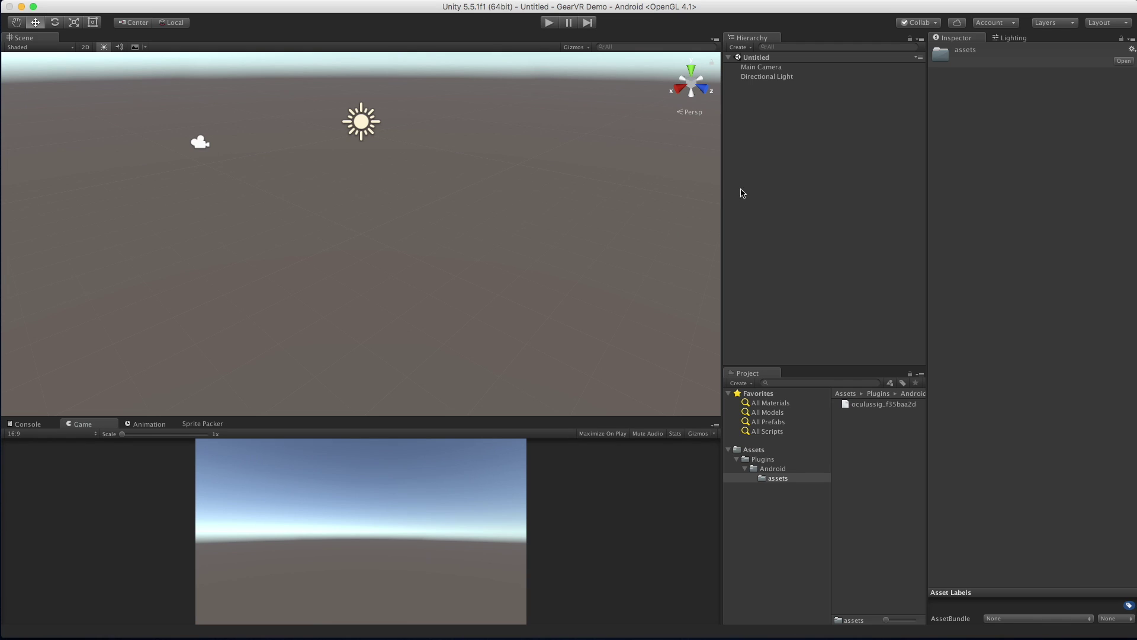
Step: Add a cube to the scene
{"action": "left_click", "coordinate": [812, 157]}
{"action": "right_click", "coordinate": [812, 157]}
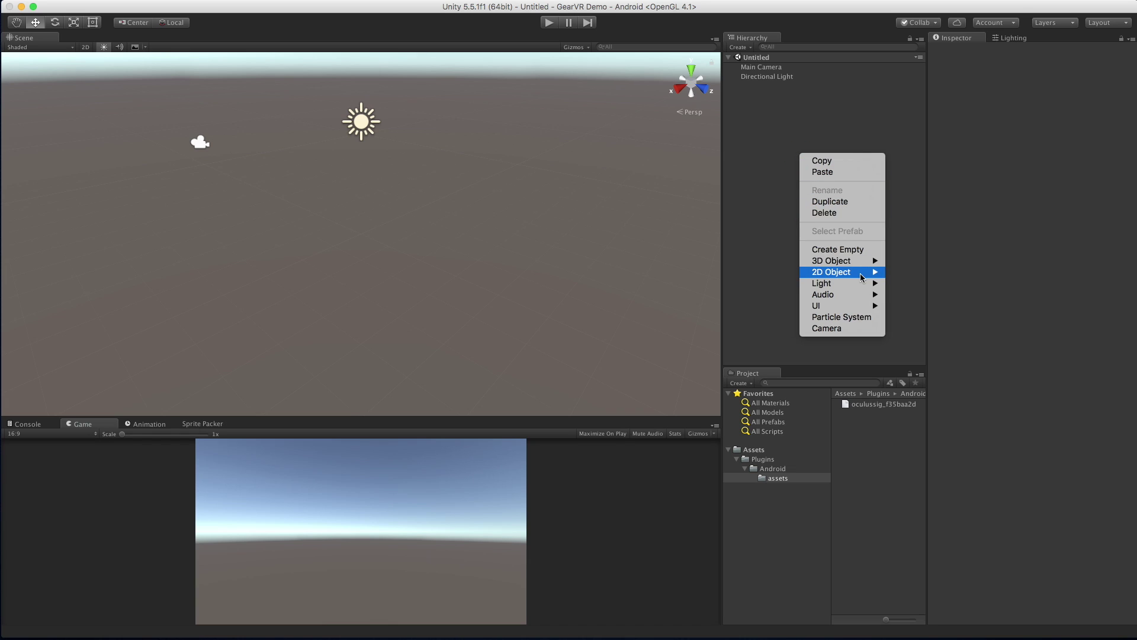
{"action": "mouse_move", "coordinate": [865, 260]}
{"action": "left_click", "coordinate": [905, 260]}
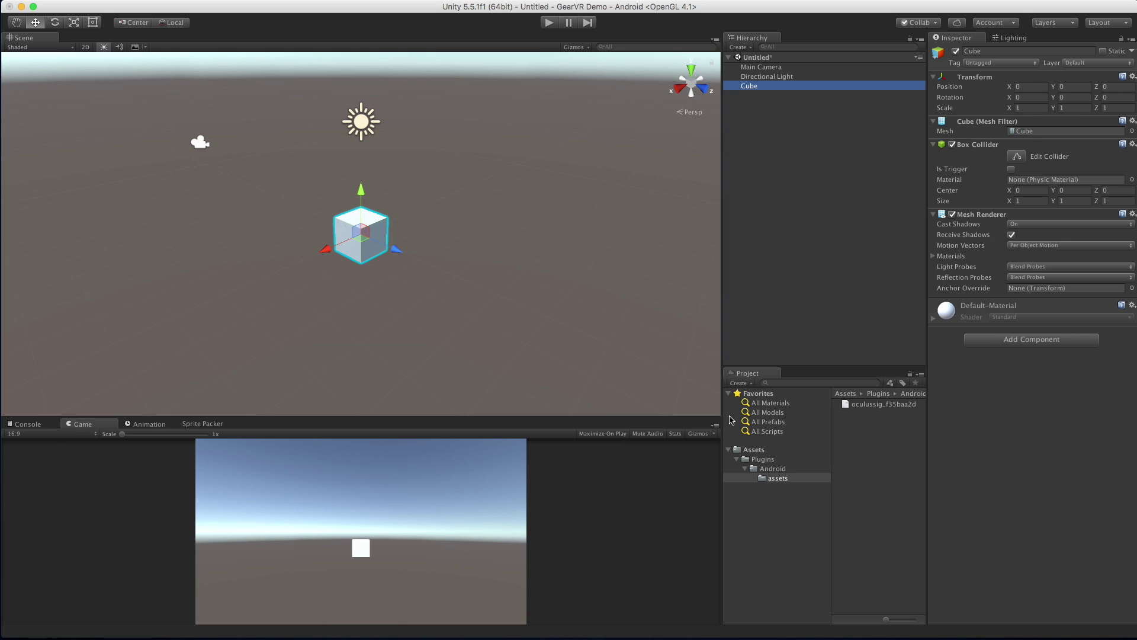
Step: Create a Material folder in Assets and open it
{"action": "right_click", "coordinate": [761, 449]}
{"action": "mouse_move", "coordinate": [770, 426]}
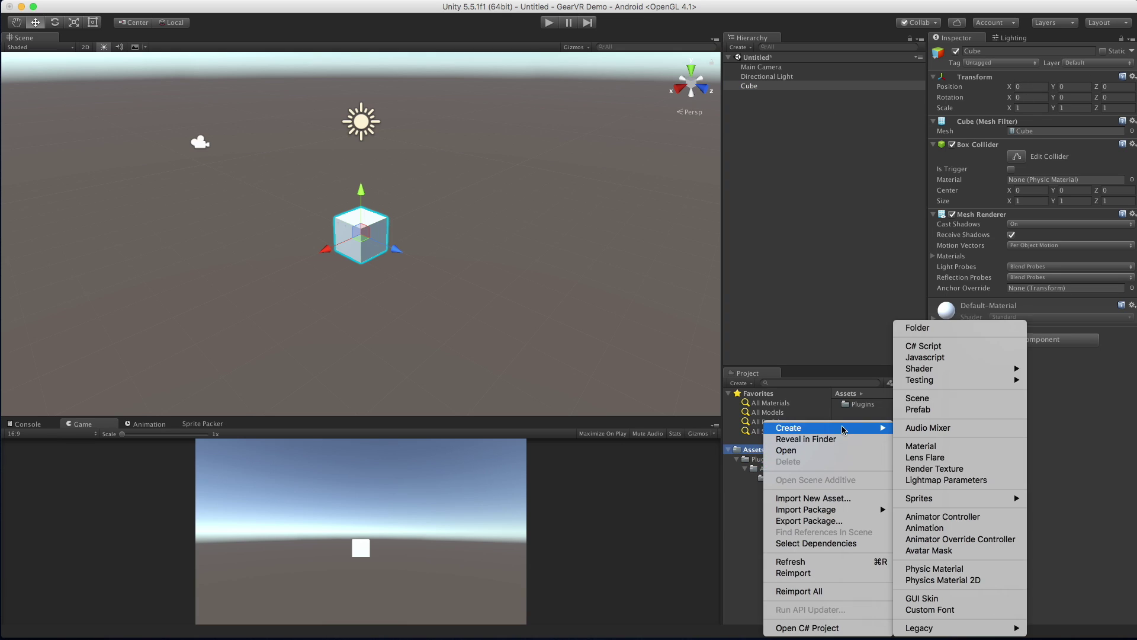
{"action": "left_click", "coordinate": [1018, 330]}
{"action": "type", "text": "Material"}
{"action": "key", "text": "Return"}
{"action": "double_click", "coordinate": [864, 403]}
Step: Create a material named red and duplicate it
{"action": "right_click", "coordinate": [886, 417]}
{"action": "mouse_move", "coordinate": [900, 424]}
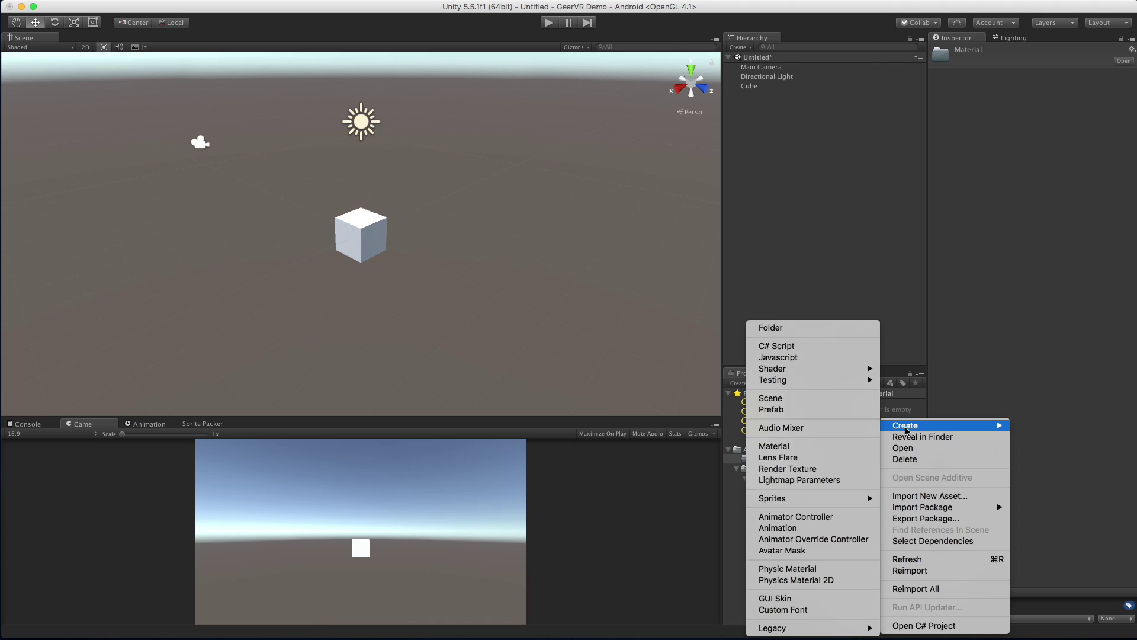
{"action": "left_click", "coordinate": [842, 449]}
{"action": "type", "text": "red"}
{"action": "key", "text": "Return"}
{"action": "key", "text": "super+d"}
{"action": "key", "text": "Up"}
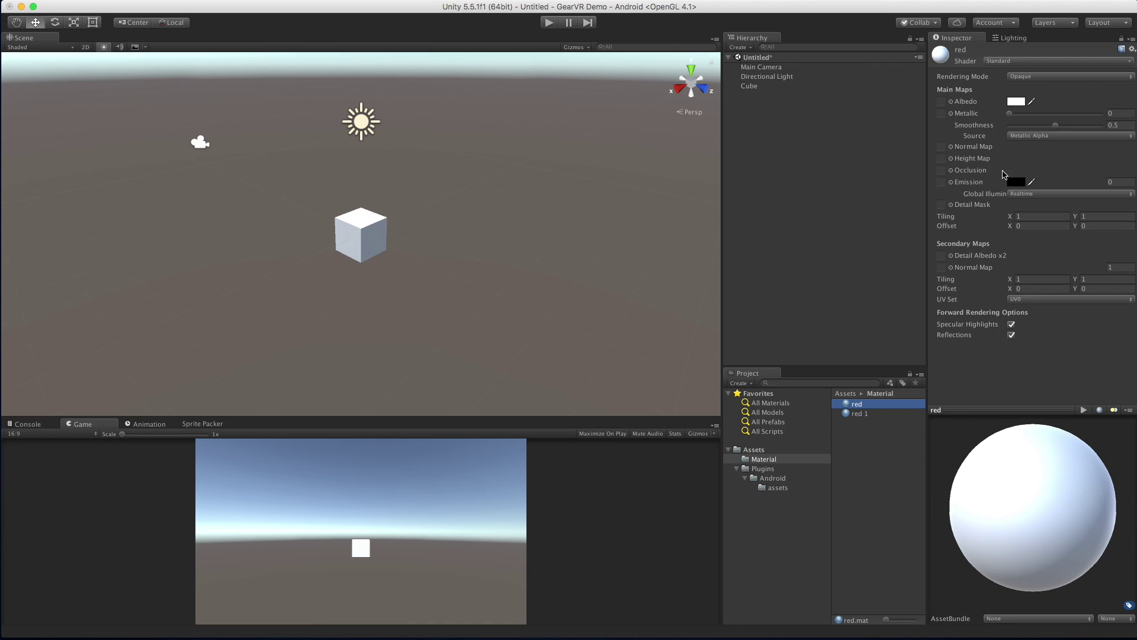
Step: Set the red material's base colour to pure red and apply it to the cube
{"action": "left_click", "coordinate": [1015, 104]}
{"action": "left_click", "coordinate": [769, 324]}
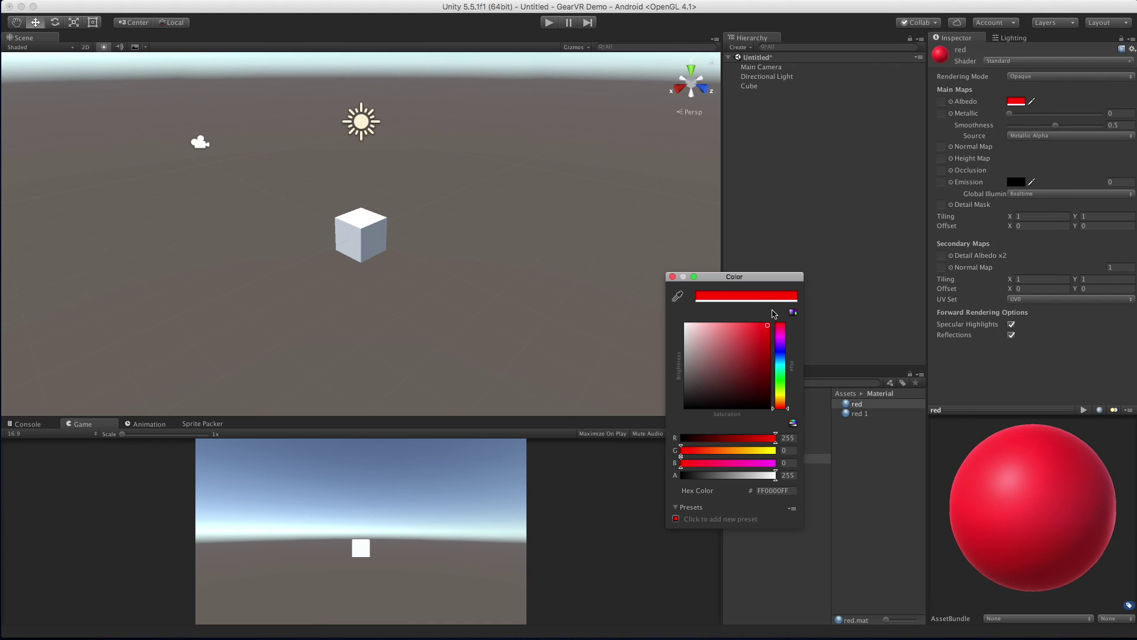
{"action": "left_click", "coordinate": [673, 277]}
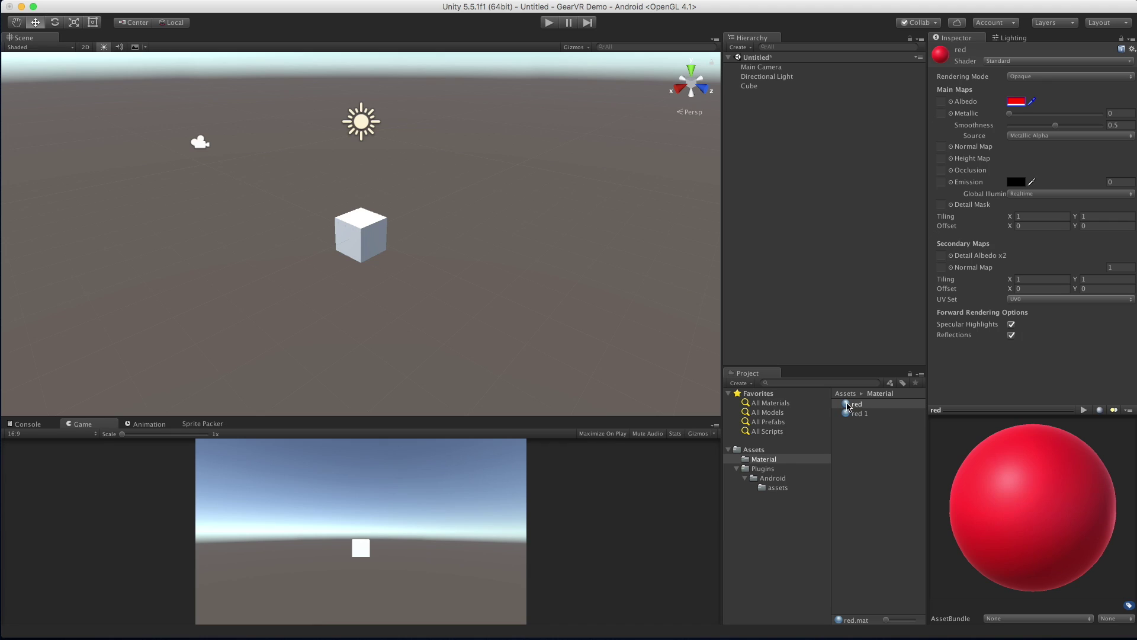
{"action": "left_click_drag", "start_coordinate": [853, 405], "coordinate": [376, 231]}
Step: Rename the duplicate material to green and set its base colour to bright green
{"action": "left_click", "coordinate": [875, 414]}
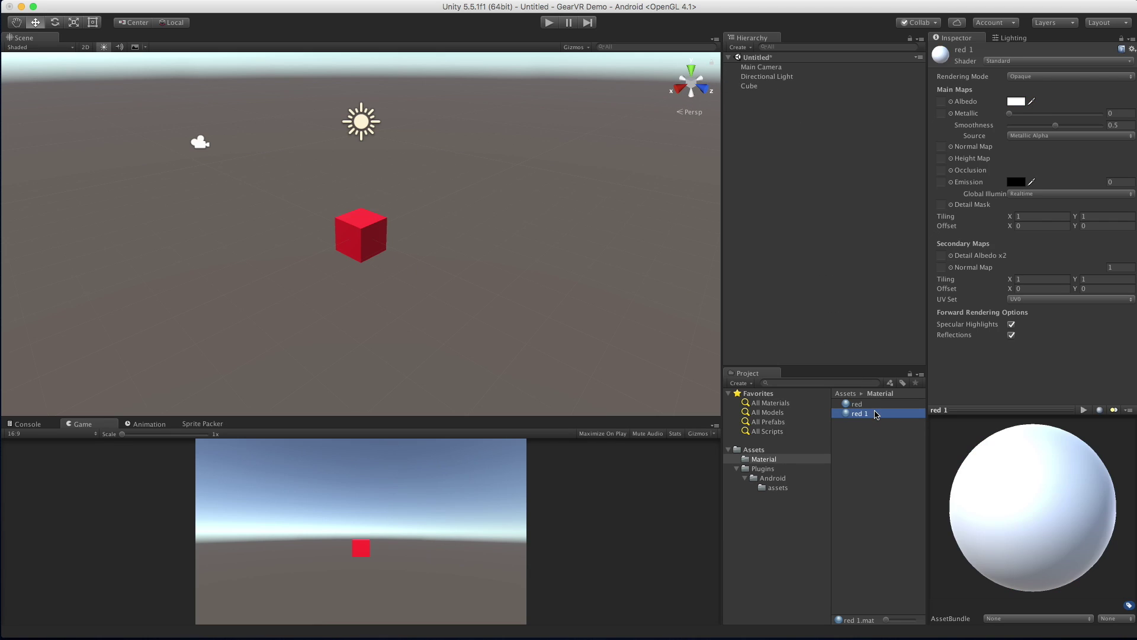
{"action": "left_click", "coordinate": [876, 414]}
{"action": "type", "text": "gree"}
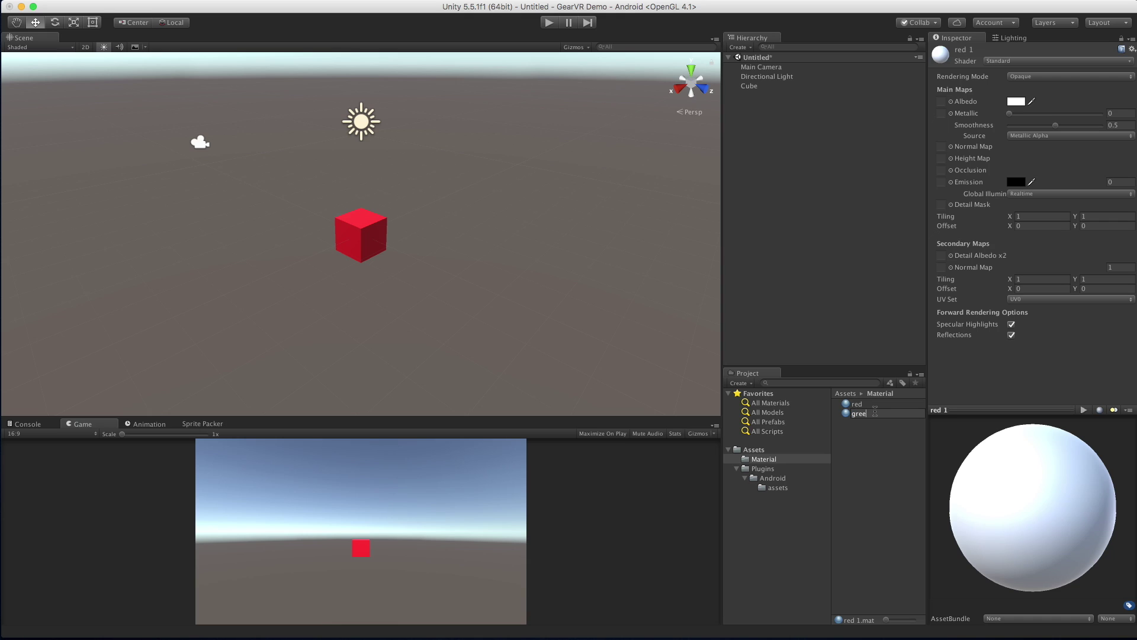
{"action": "type", "text": "n"}
{"action": "key", "text": "Return"}
{"action": "left_click", "coordinate": [1016, 102]}
{"action": "left_click", "coordinate": [787, 384]}
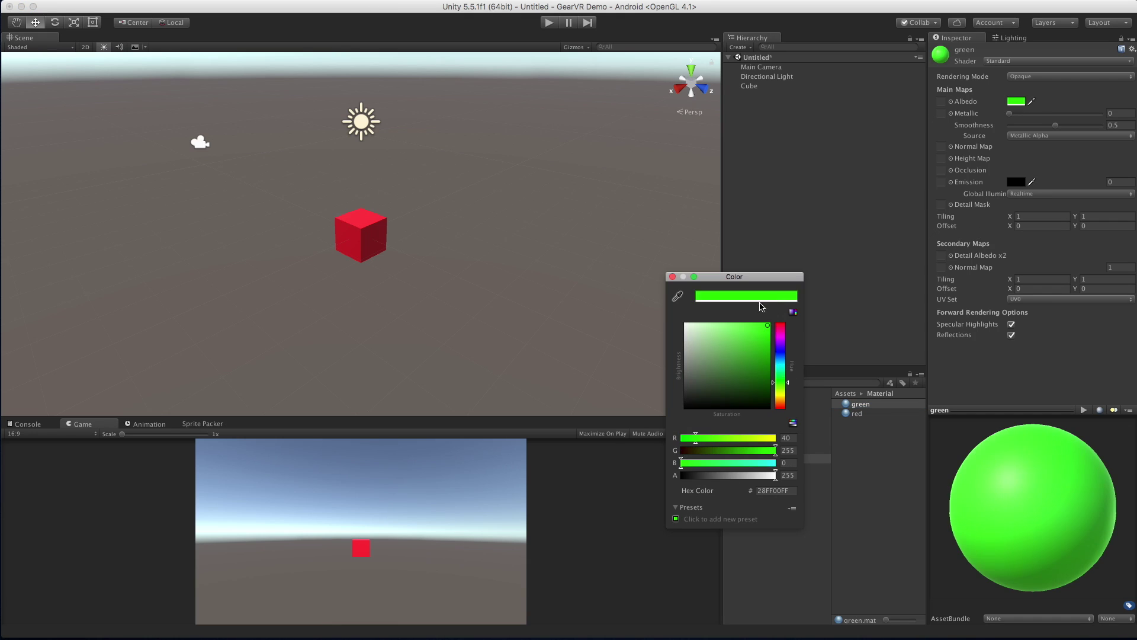
{"action": "left_click", "coordinate": [749, 86]}
Step: Rename the cube to 'red cube' and duplicate it as 'green cube'
{"action": "left_click", "coordinate": [754, 88]}
{"action": "type", "text": "re"}
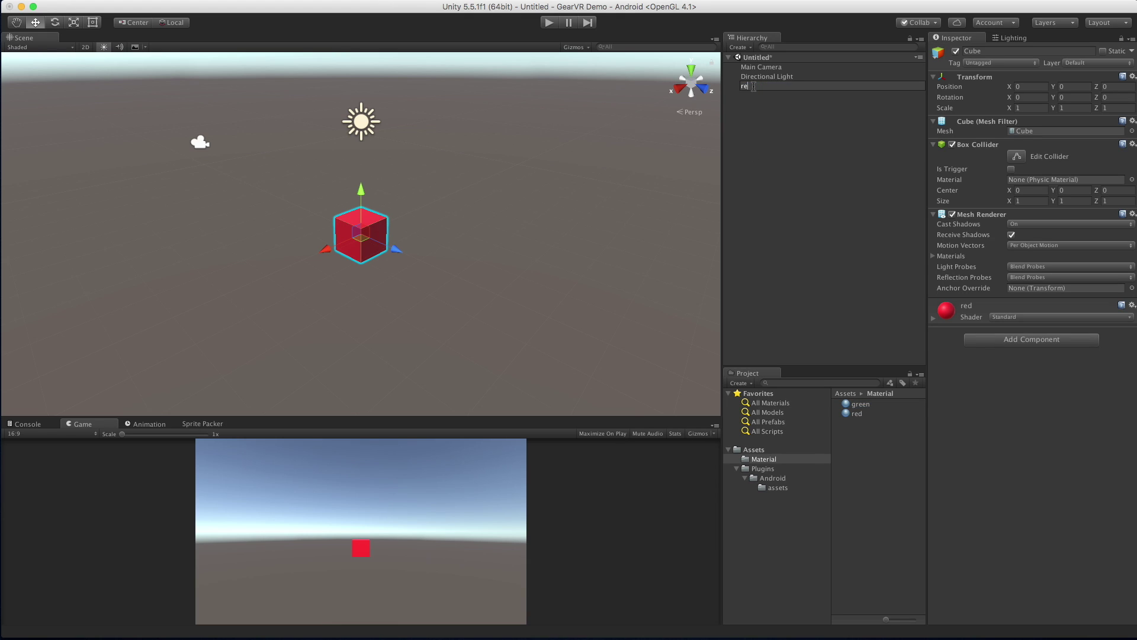
{"action": "type", "text": "d cube"}
{"action": "key", "text": "Return"}
{"action": "key", "text": "super+d"}
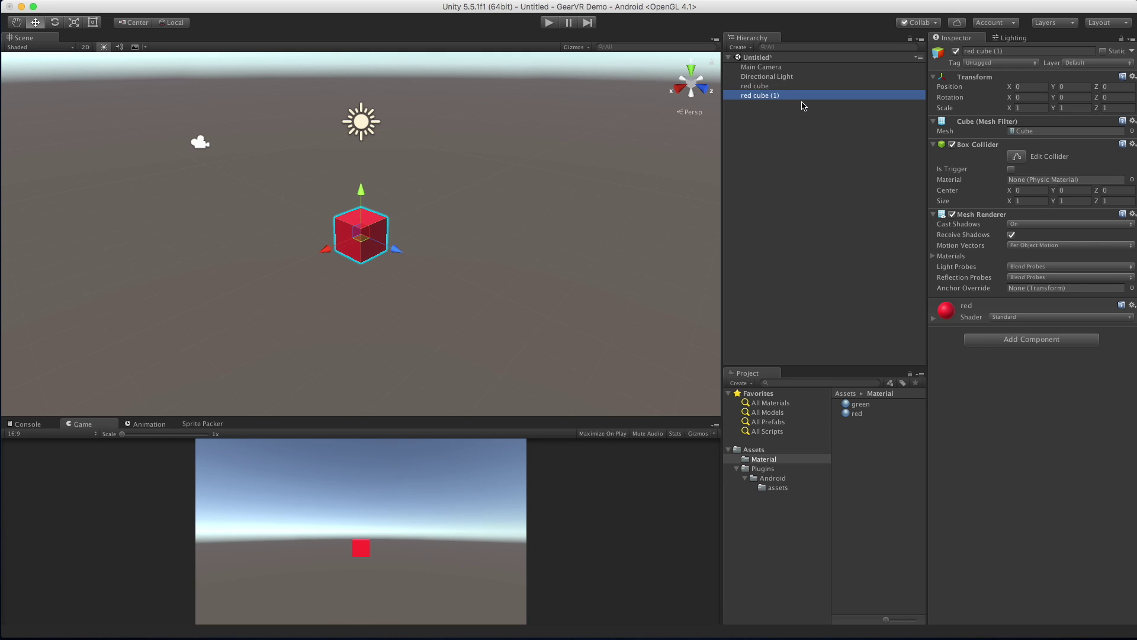
{"action": "key", "text": "Return"}
{"action": "type", "text": "green cube"}
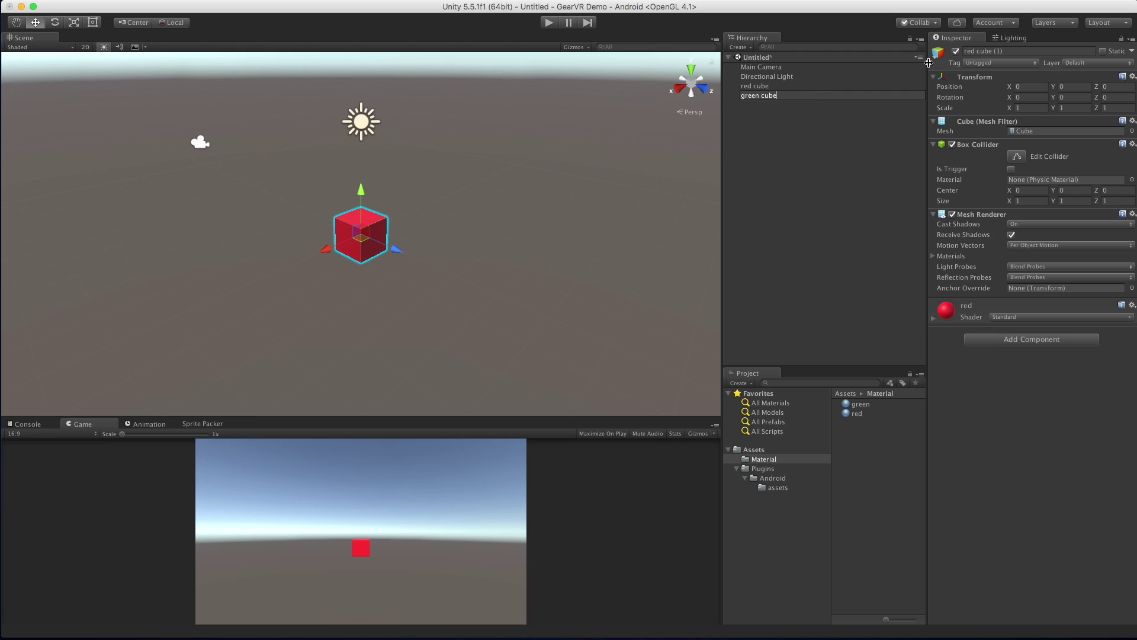
{"action": "key", "text": "Return"}
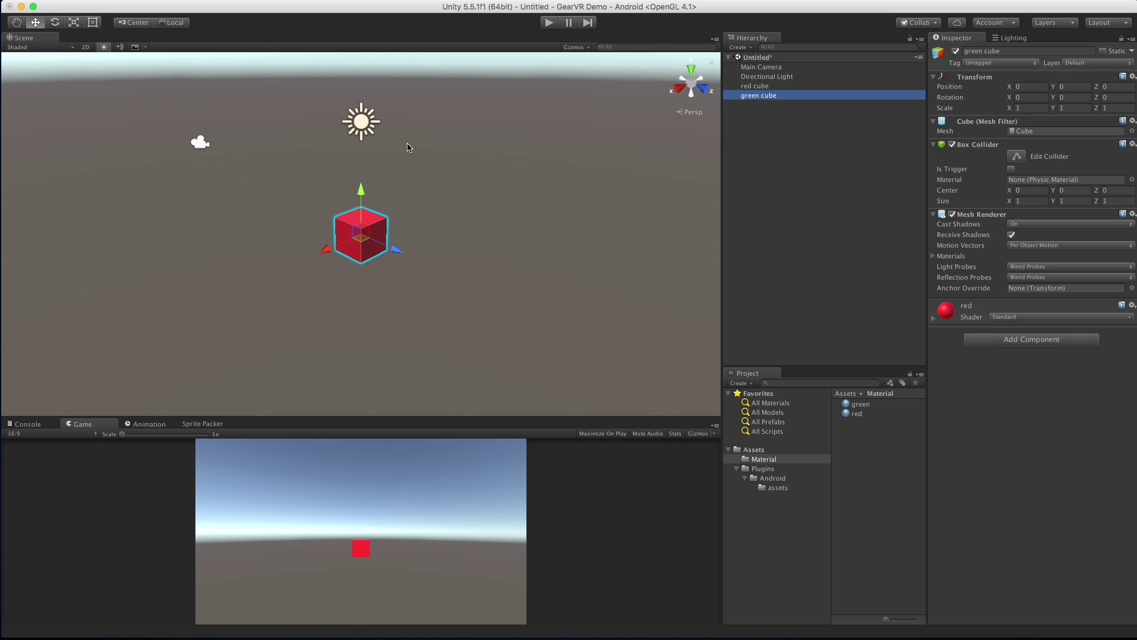
Step: Move the green cube to Position Z -20 and apply the green material to it
{"action": "left_click", "coordinate": [202, 144]}
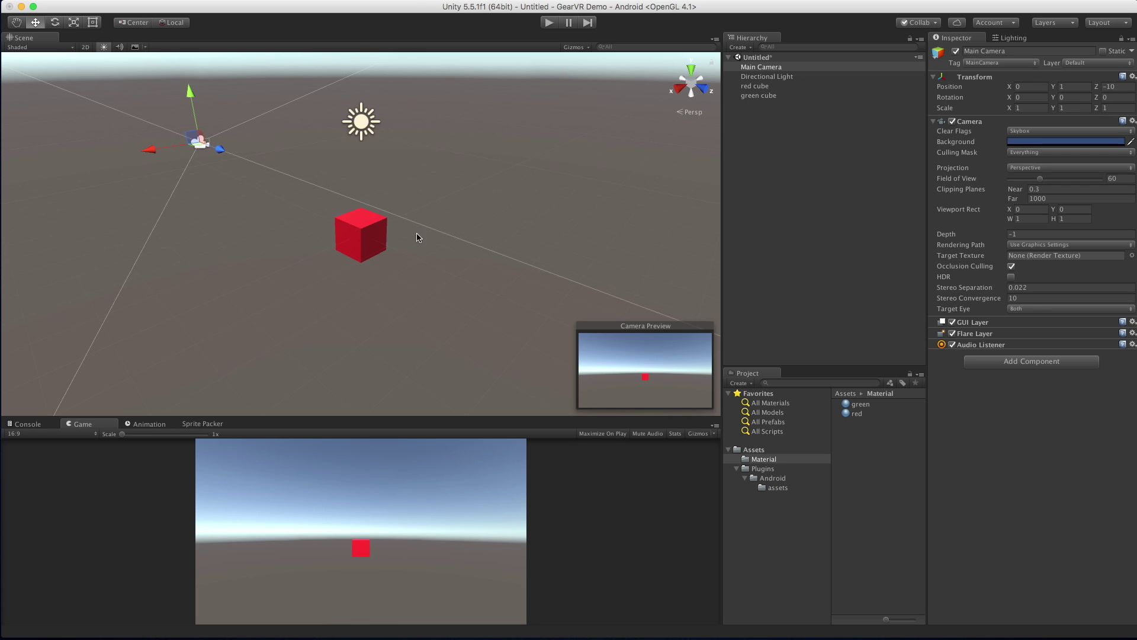
{"action": "left_click", "coordinate": [785, 95]}
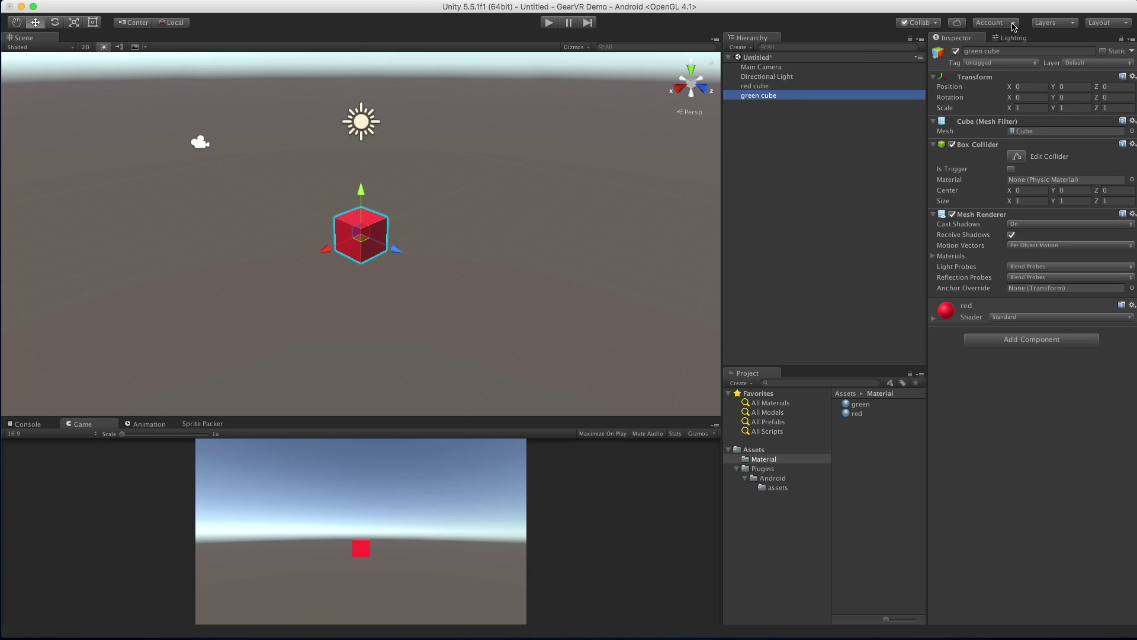
{"action": "left_click", "coordinate": [1116, 88]}
{"action": "type", "text": "-20"}
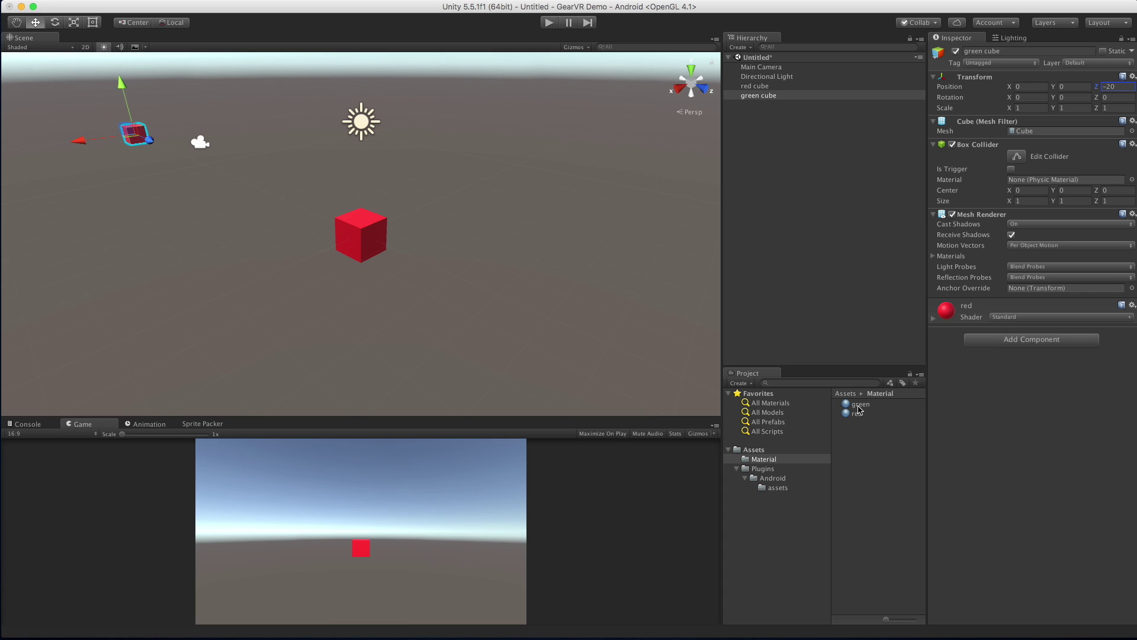
{"action": "left_click_drag", "start_coordinate": [861, 405], "coordinate": [1066, 427]}
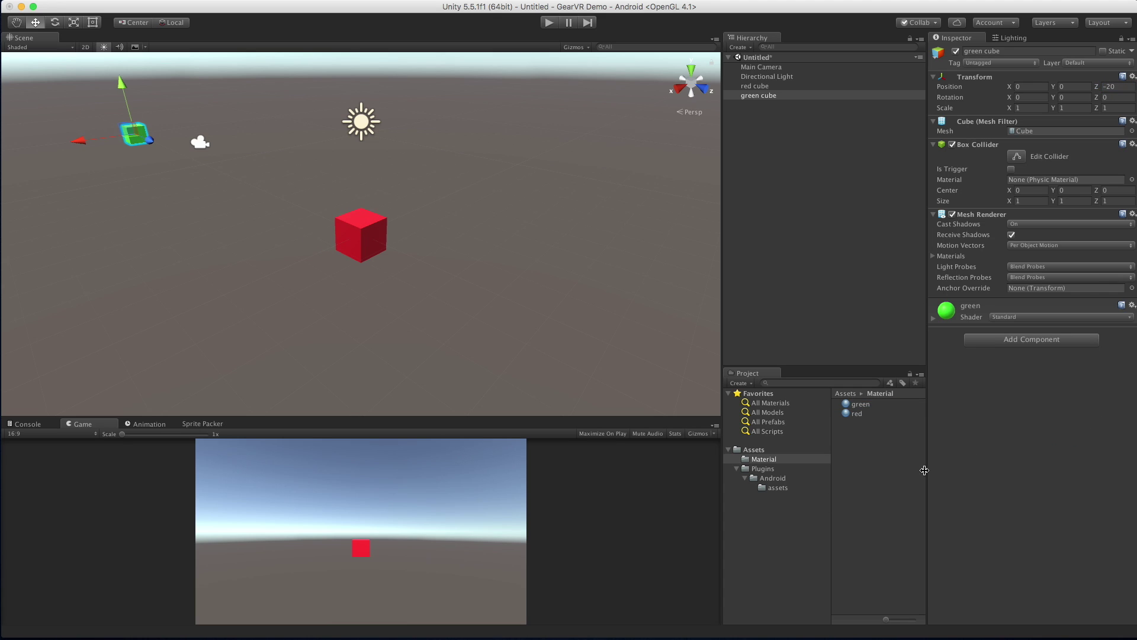
{"action": "middle_click_drag", "start_coordinate": [173, 229], "coordinate": [313, 211]}
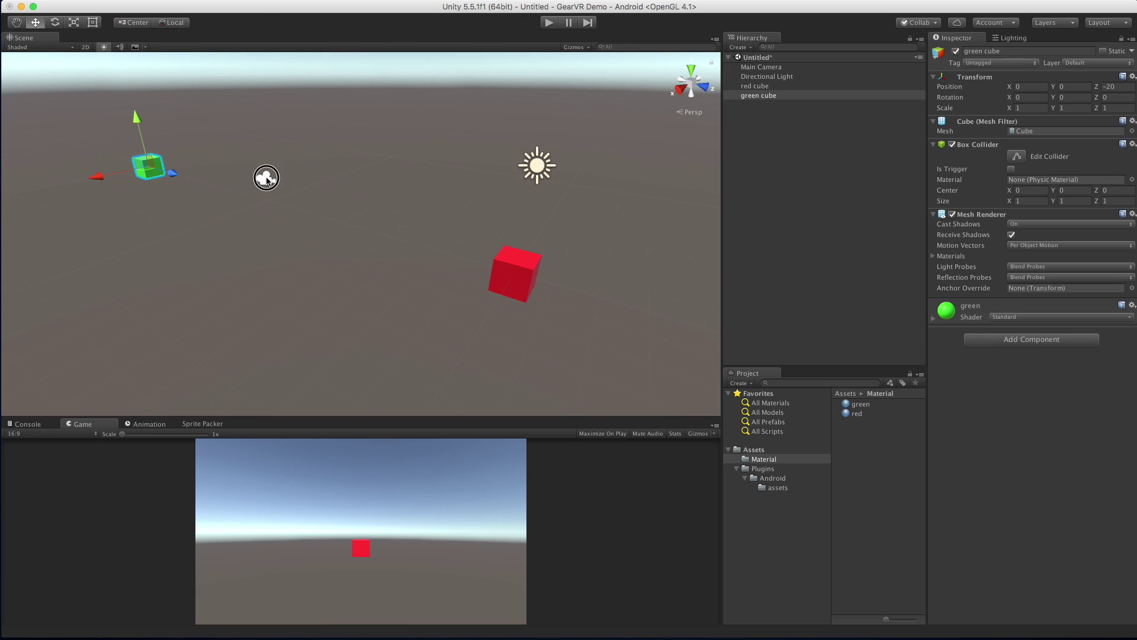
{"action": "left_click", "coordinate": [265, 178]}
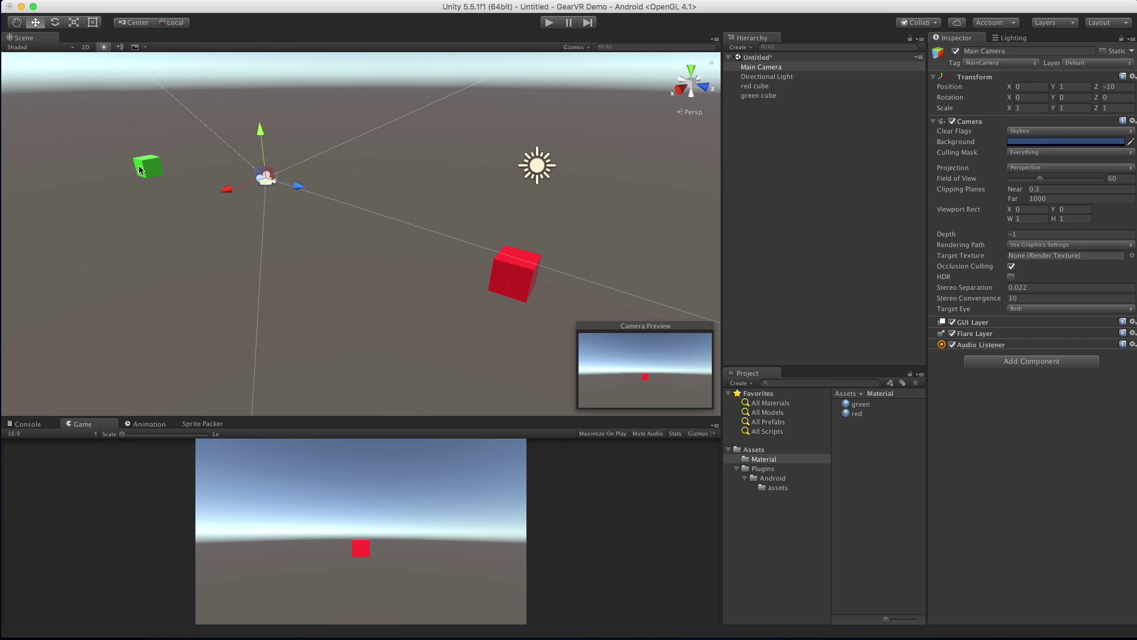
Step: Save the scene as 'Demo Scene'
{"action": "key", "text": "super+s"}
{"action": "type", "text": "DEmo"}
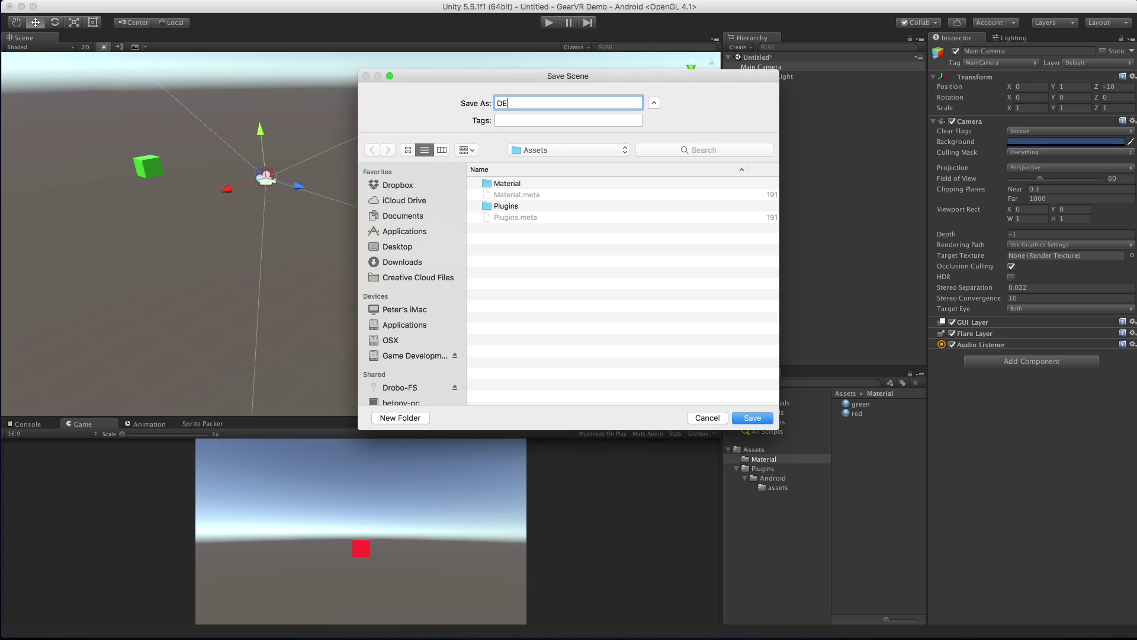
{"action": "key", "text": "BackSpace"}
{"action": "key", "text": "BackSpace"}
{"action": "key", "text": "BackSpace"}
{"action": "type", "text": "emo Scene"}
{"action": "key", "text": "Return"}
Step: Show the Build Settings window and the Android Player Settings
{"action": "left_click", "coordinate": [71, 7]}
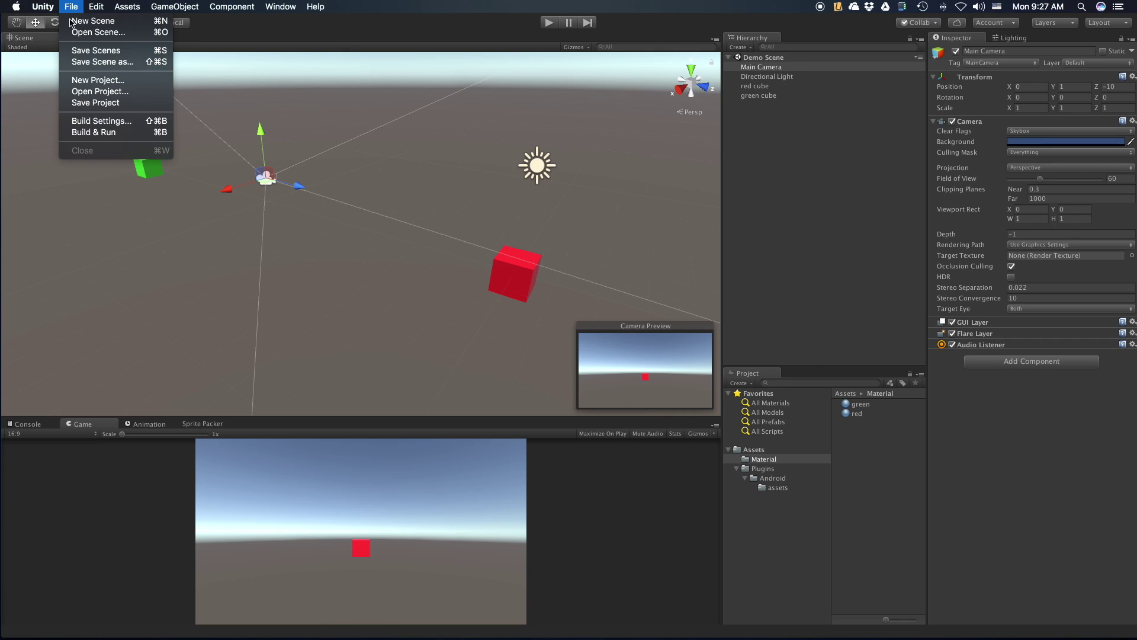
{"action": "left_click", "coordinate": [113, 122]}
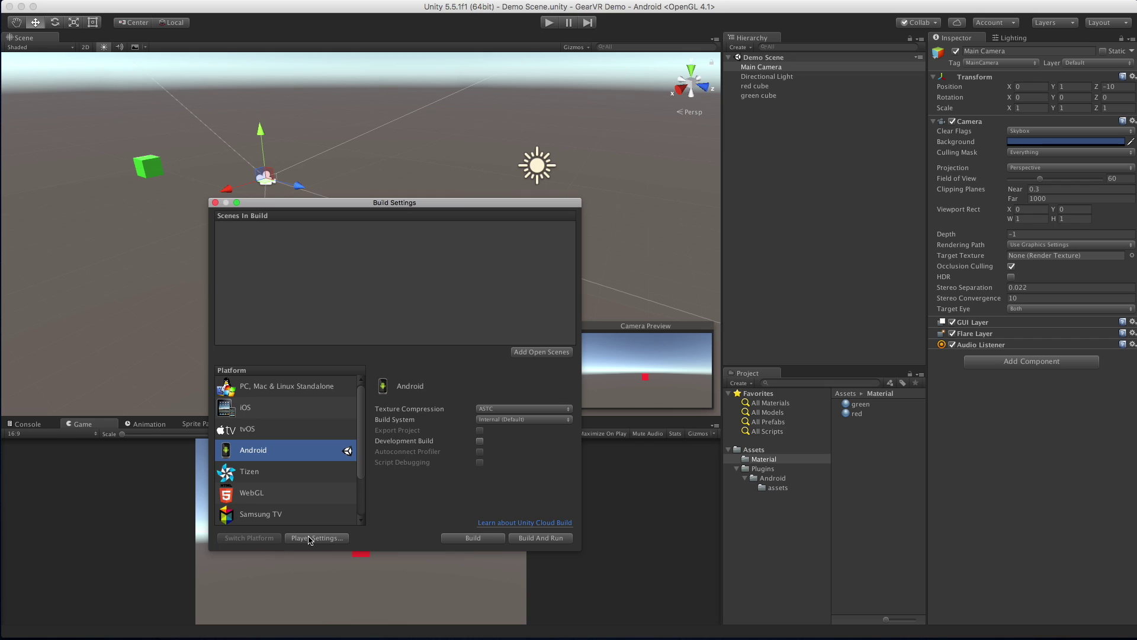
{"action": "left_click", "coordinate": [309, 538]}
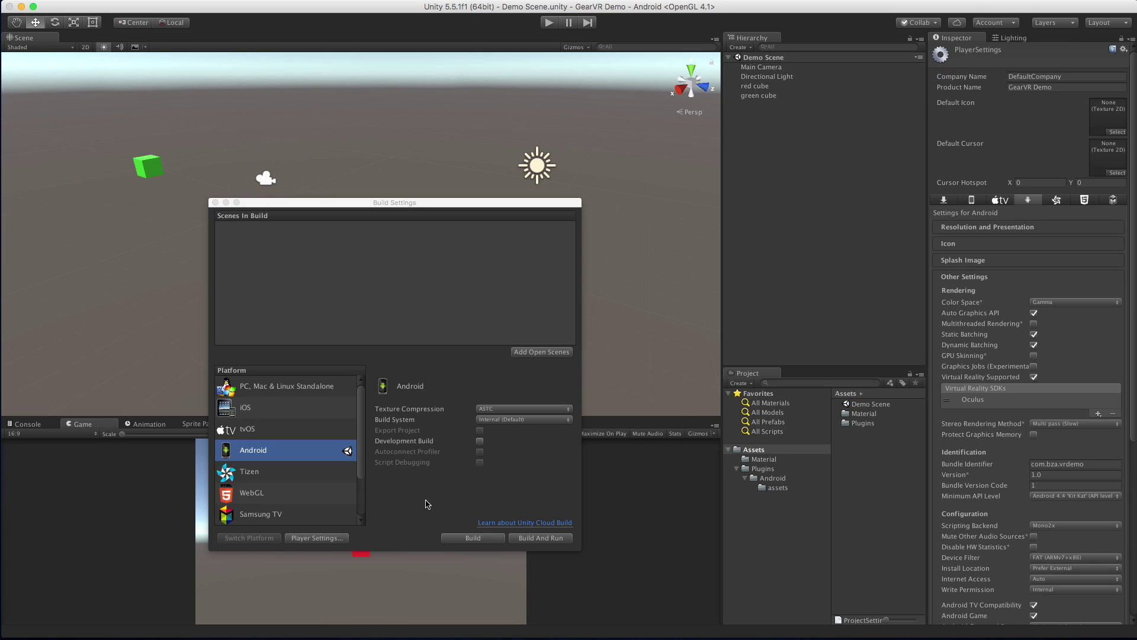
Step: Build and run the project to the phone as 'gearVR' in a new 'Builds' folder
{"action": "left_click", "coordinate": [540, 539]}
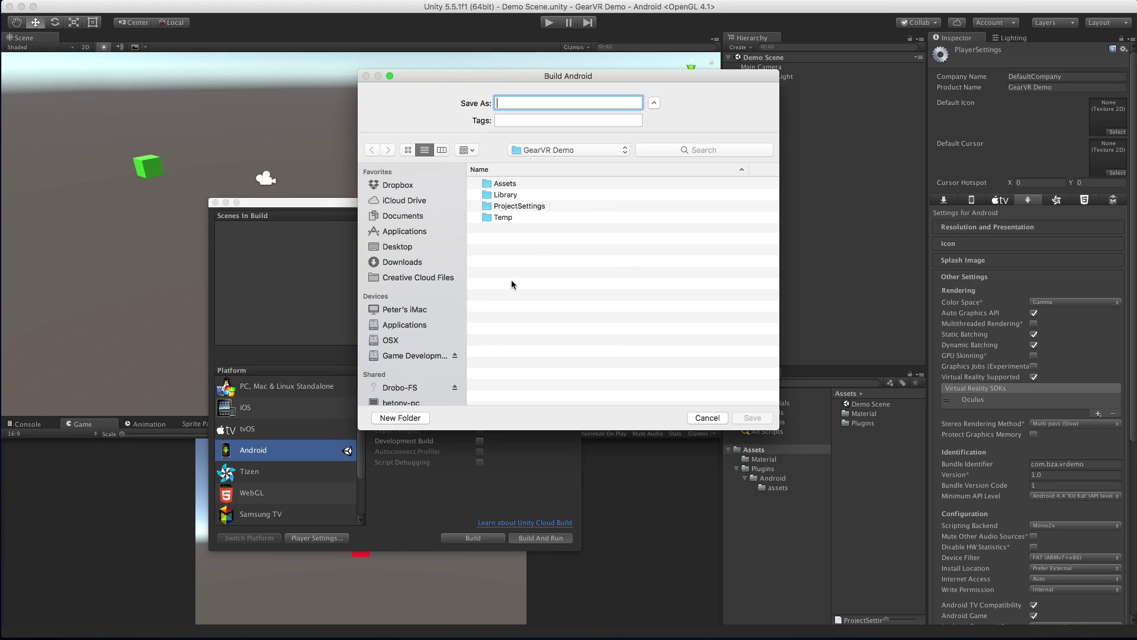
{"action": "left_click", "coordinate": [400, 418]}
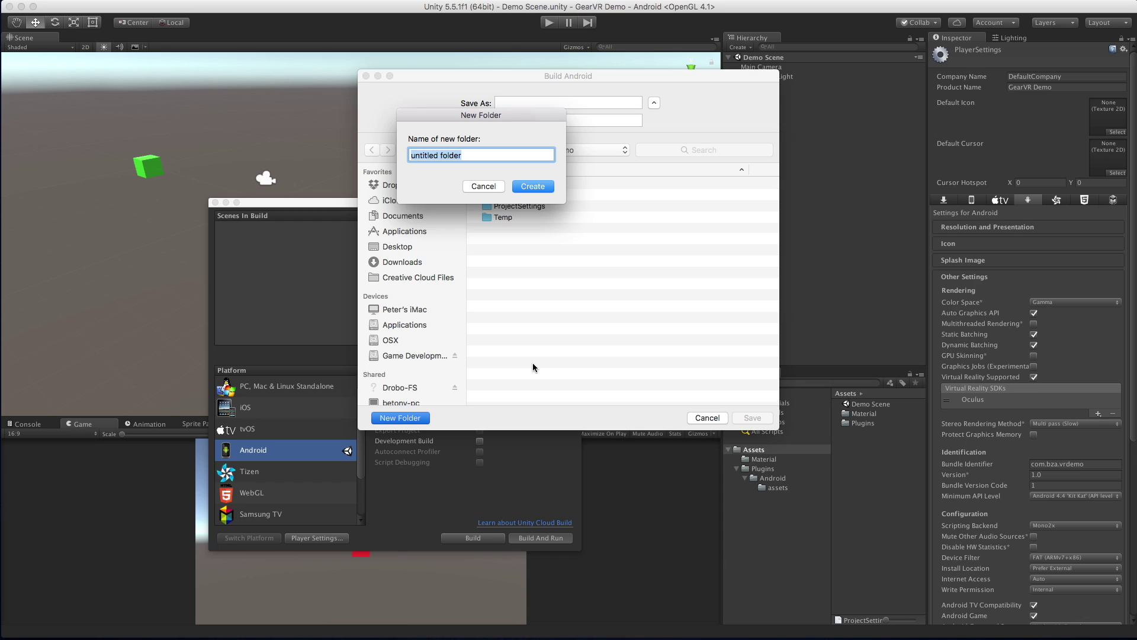
{"action": "type", "text": "Builds"}
{"action": "key", "text": "Return"}
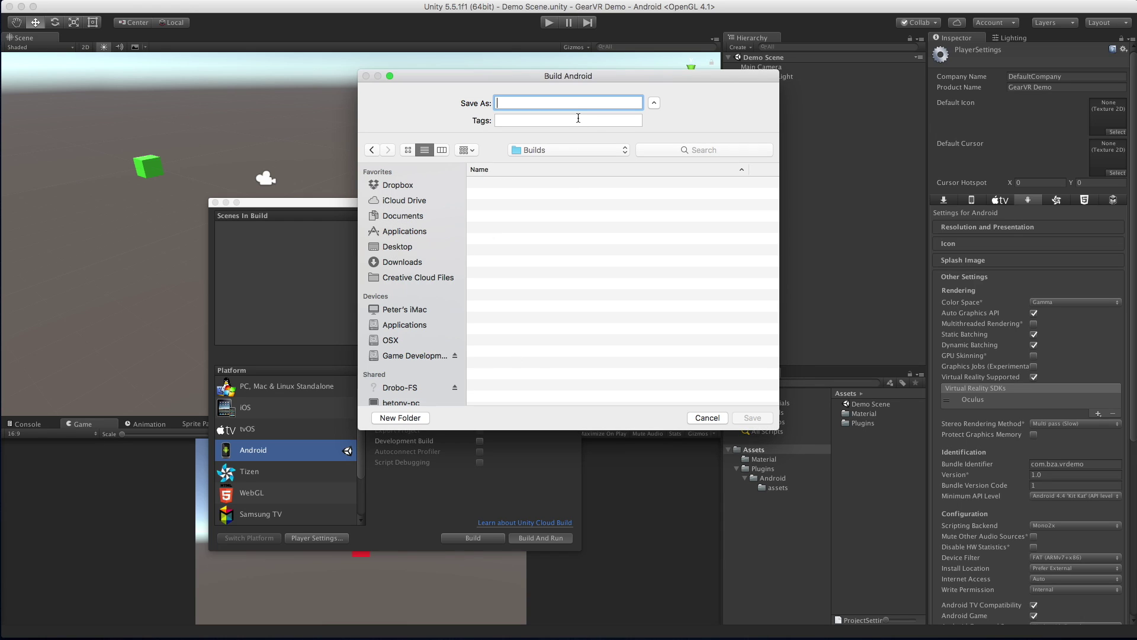
{"action": "type", "text": "gearVR"}
{"action": "key", "text": "Return"}
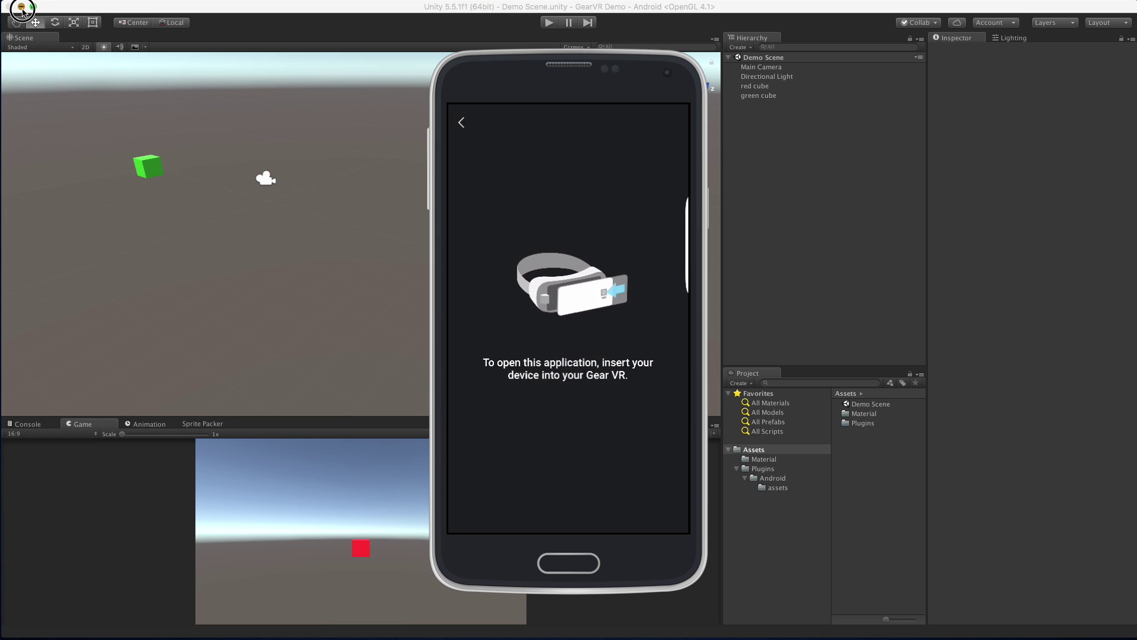
Step: Hide the Unity editor so only the Reflector phone mirror shows over the desktop
{"action": "left_click", "coordinate": [21, 7]}
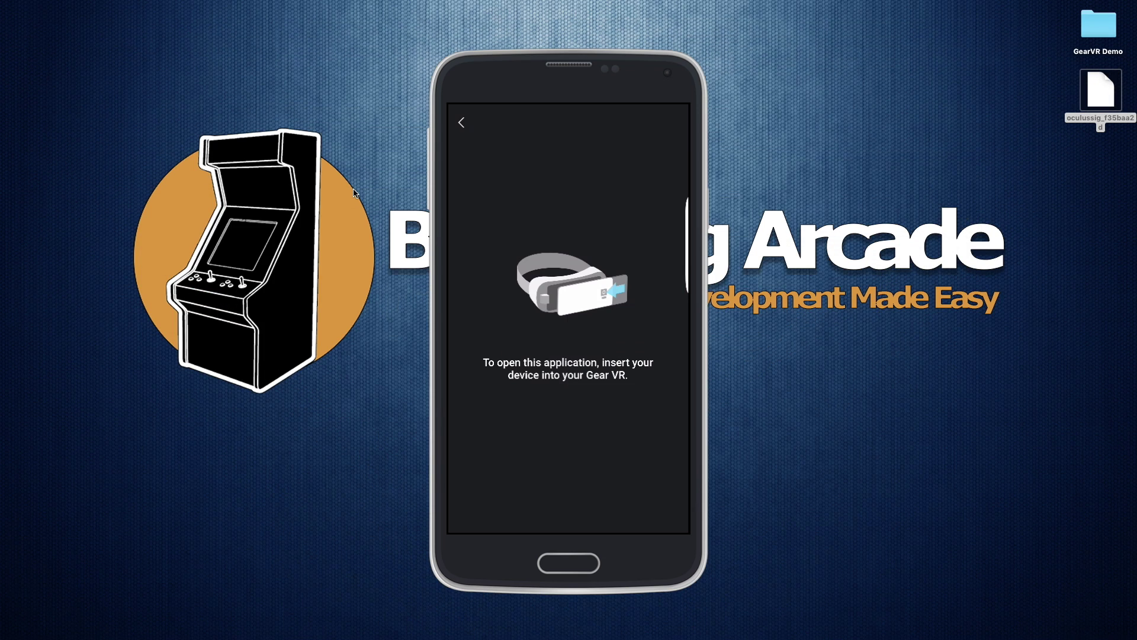